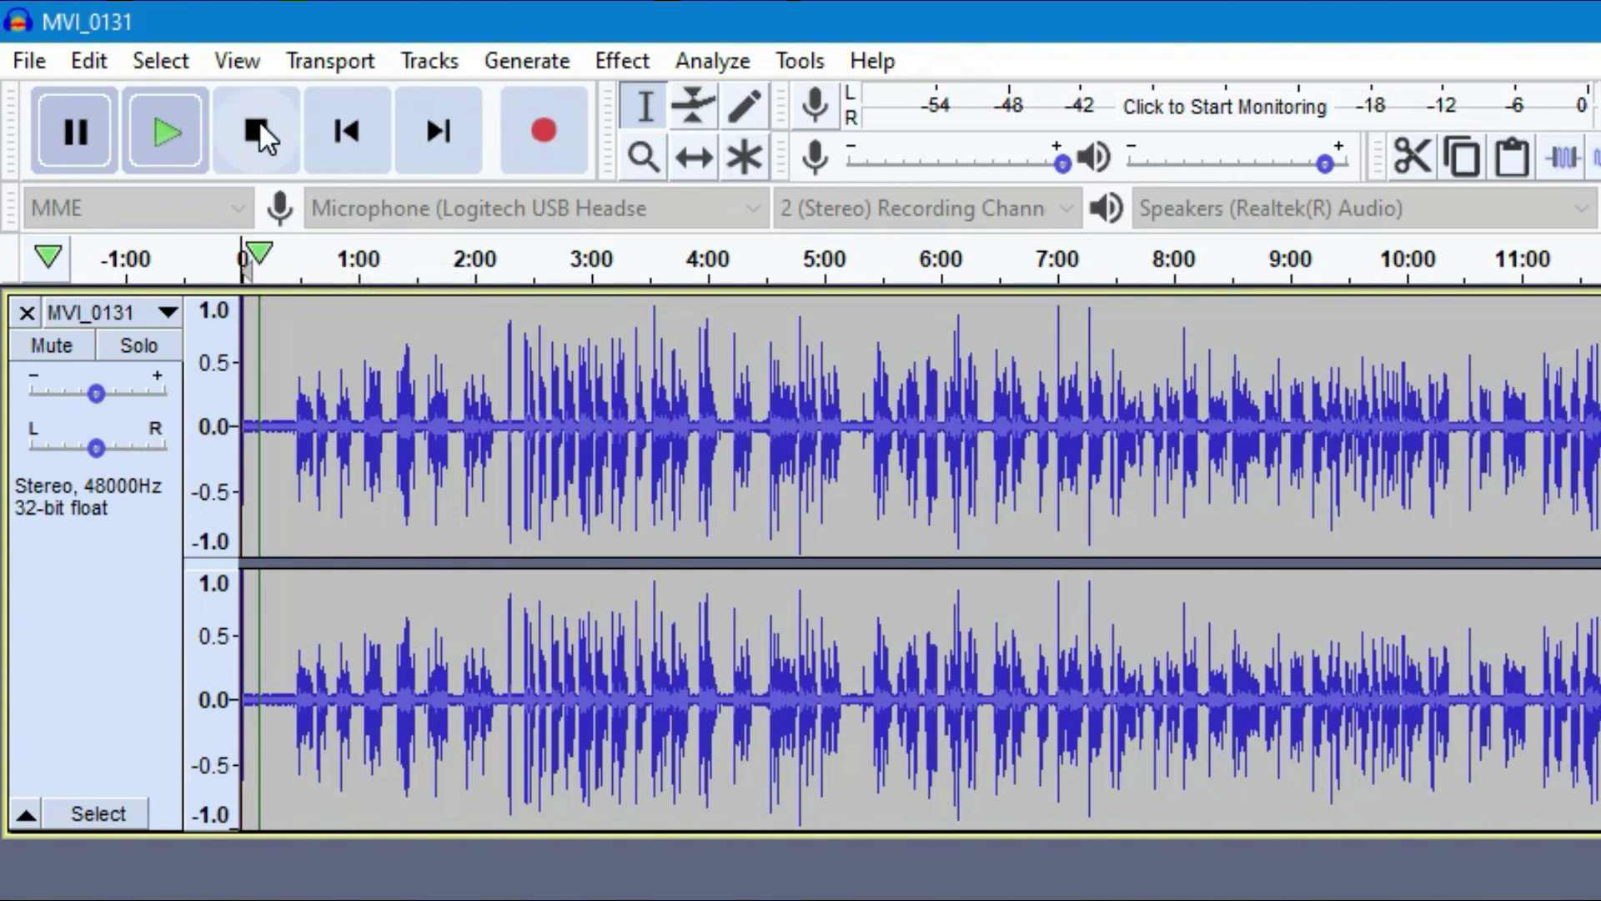
Play the opening of the unprocessed MVI_0131 recording to hear its background noise, and pause playback.
left_click(165, 135)
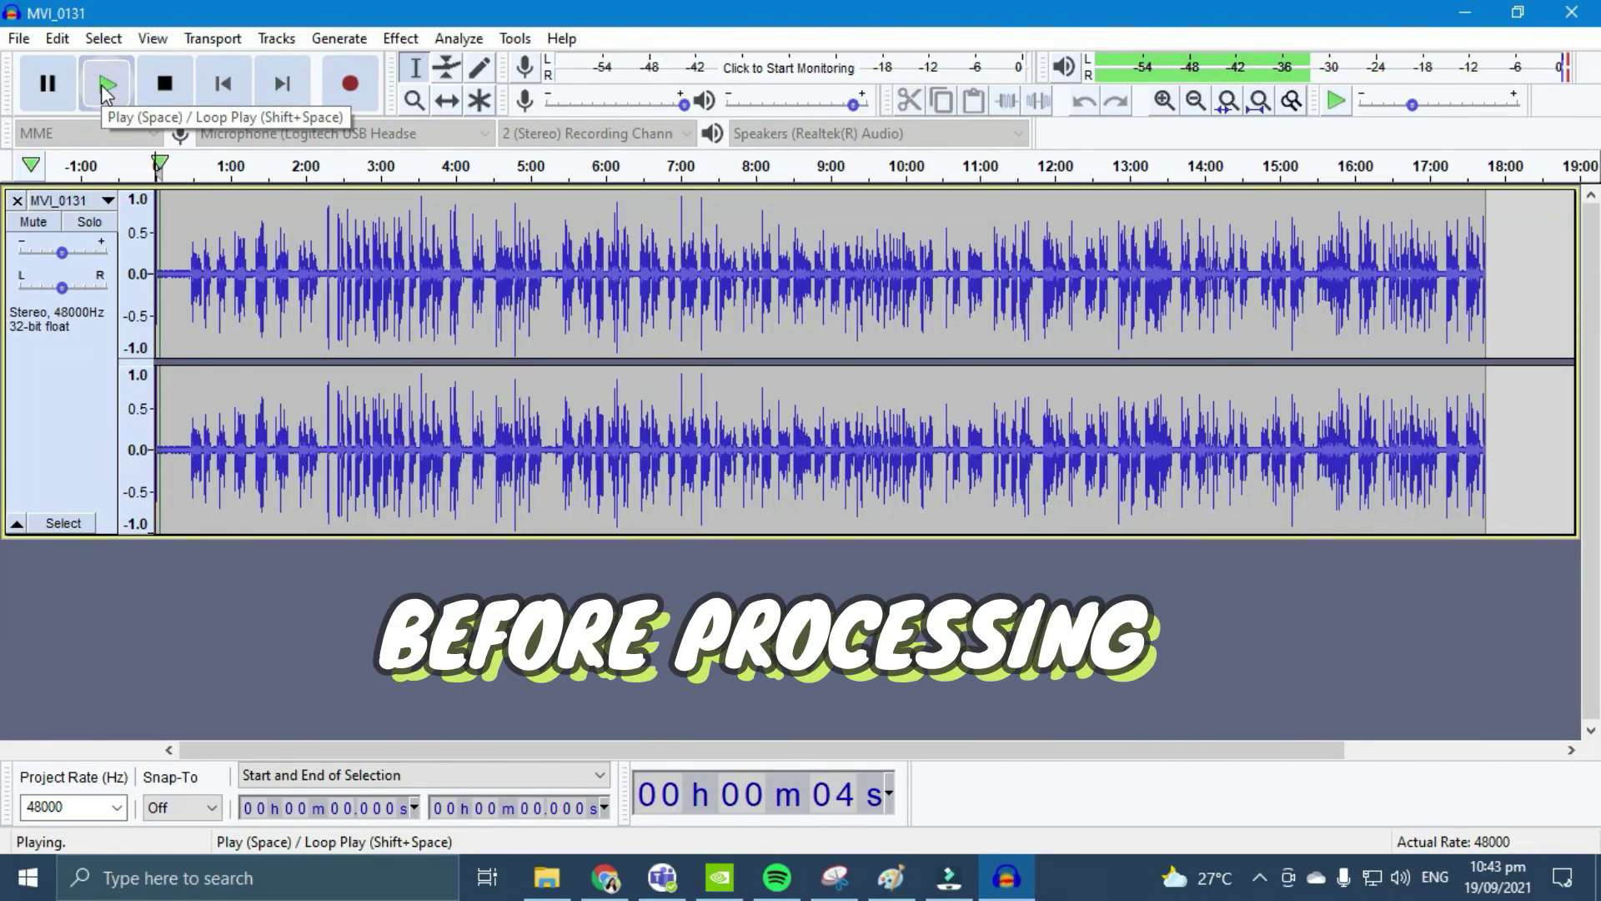
left_click(47, 85)
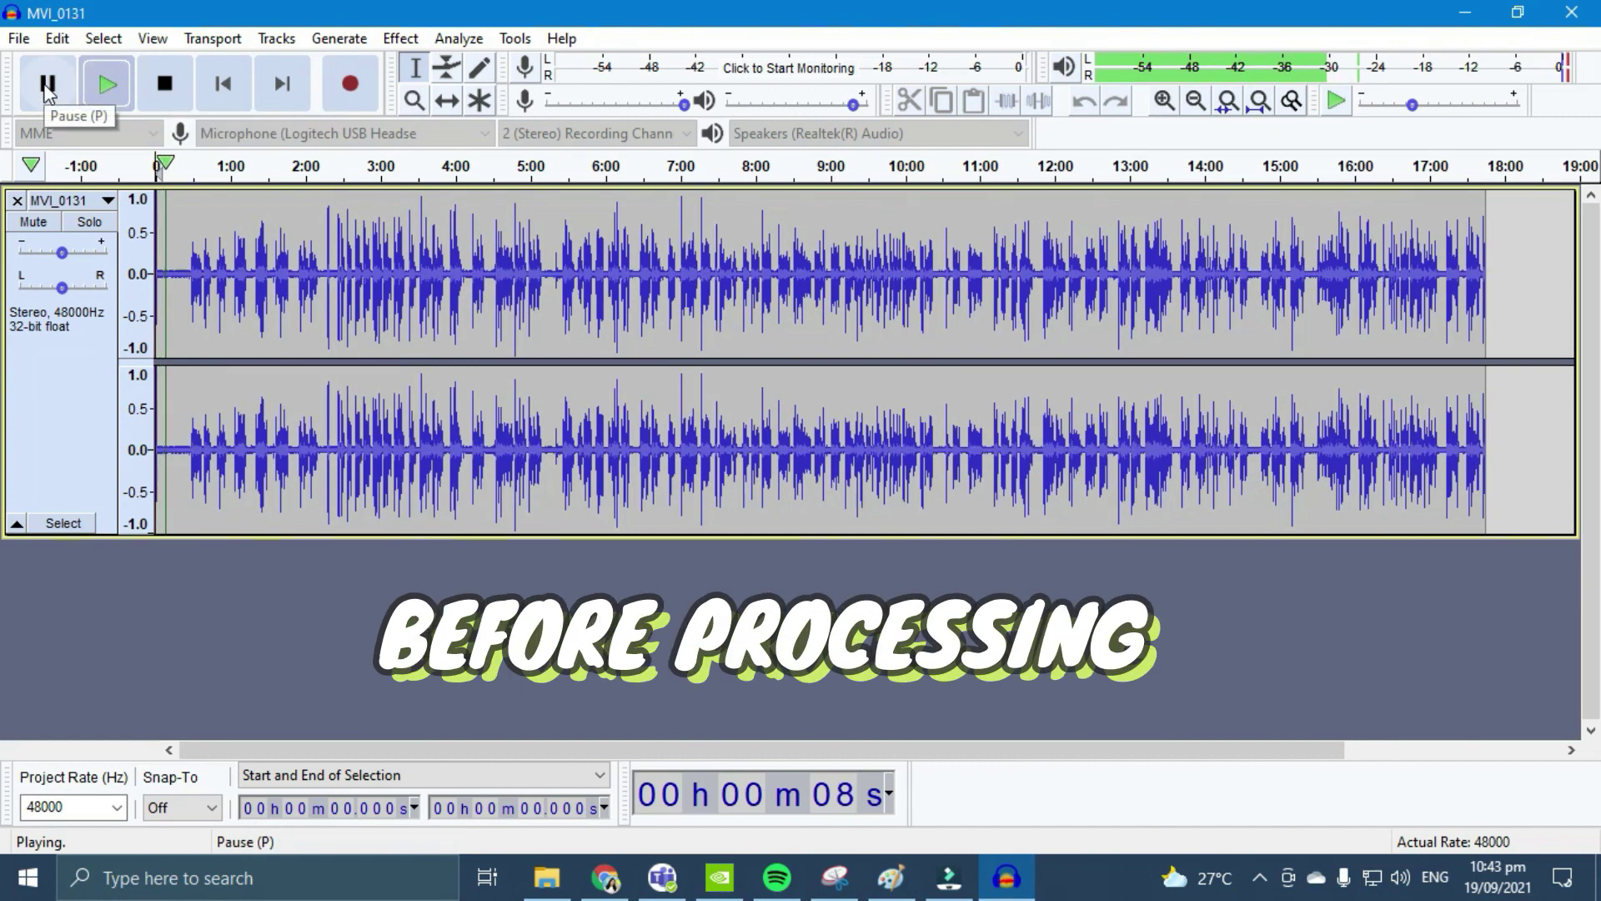
left_click(47, 84)
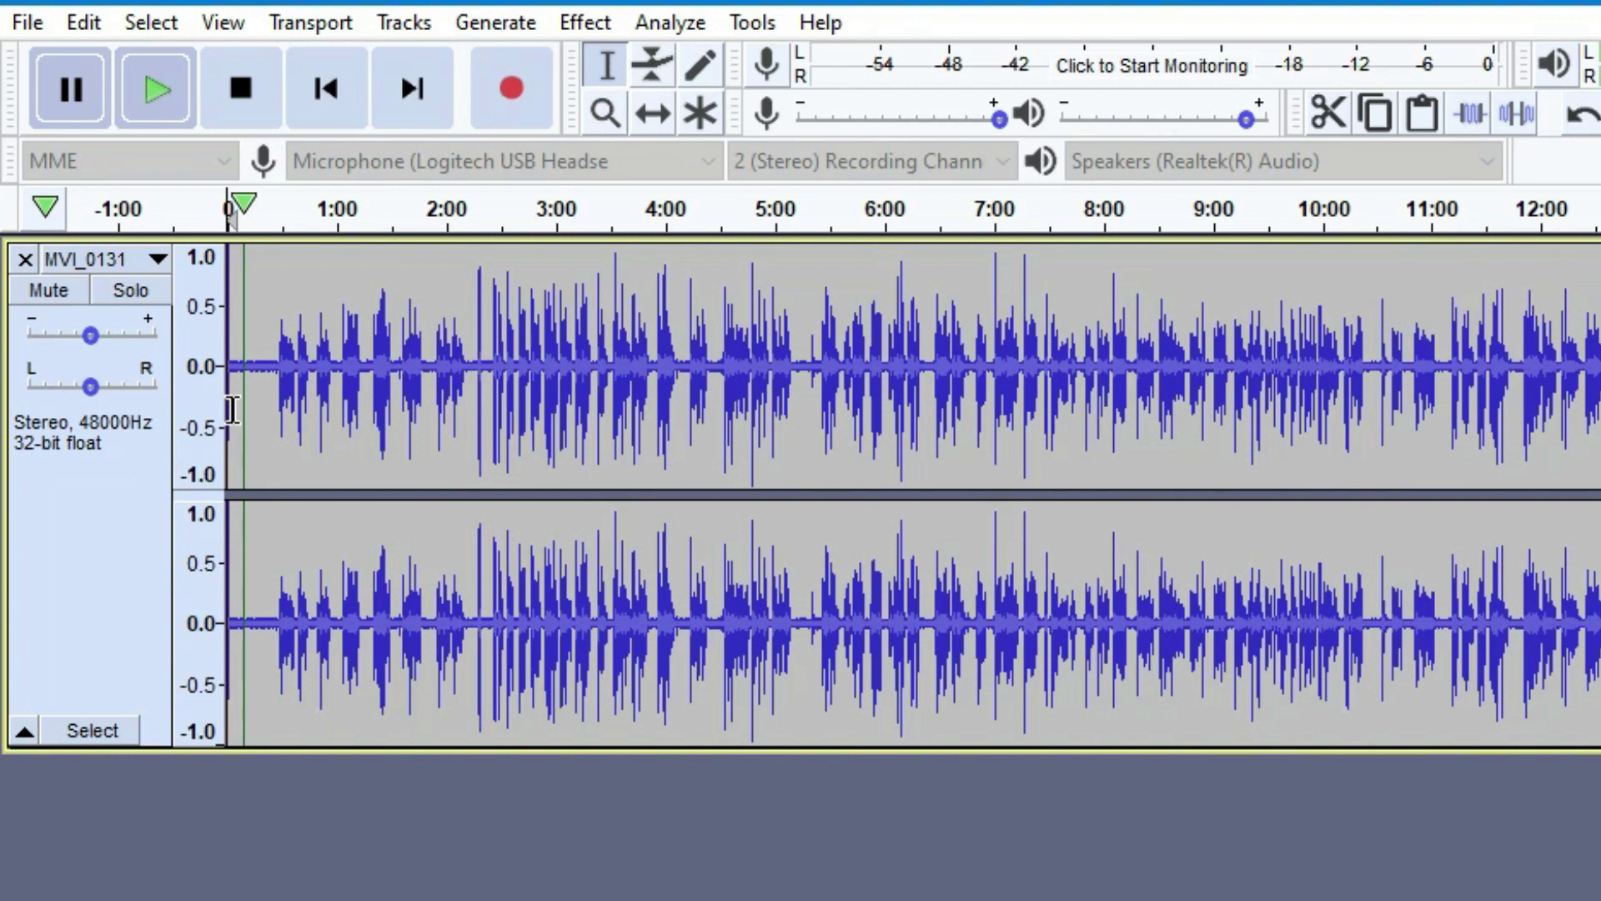
Capture a Noise Reduction noise profile from the speech-free opening of the track, from 0 to about 27.2 seconds.
left_click(230, 411)
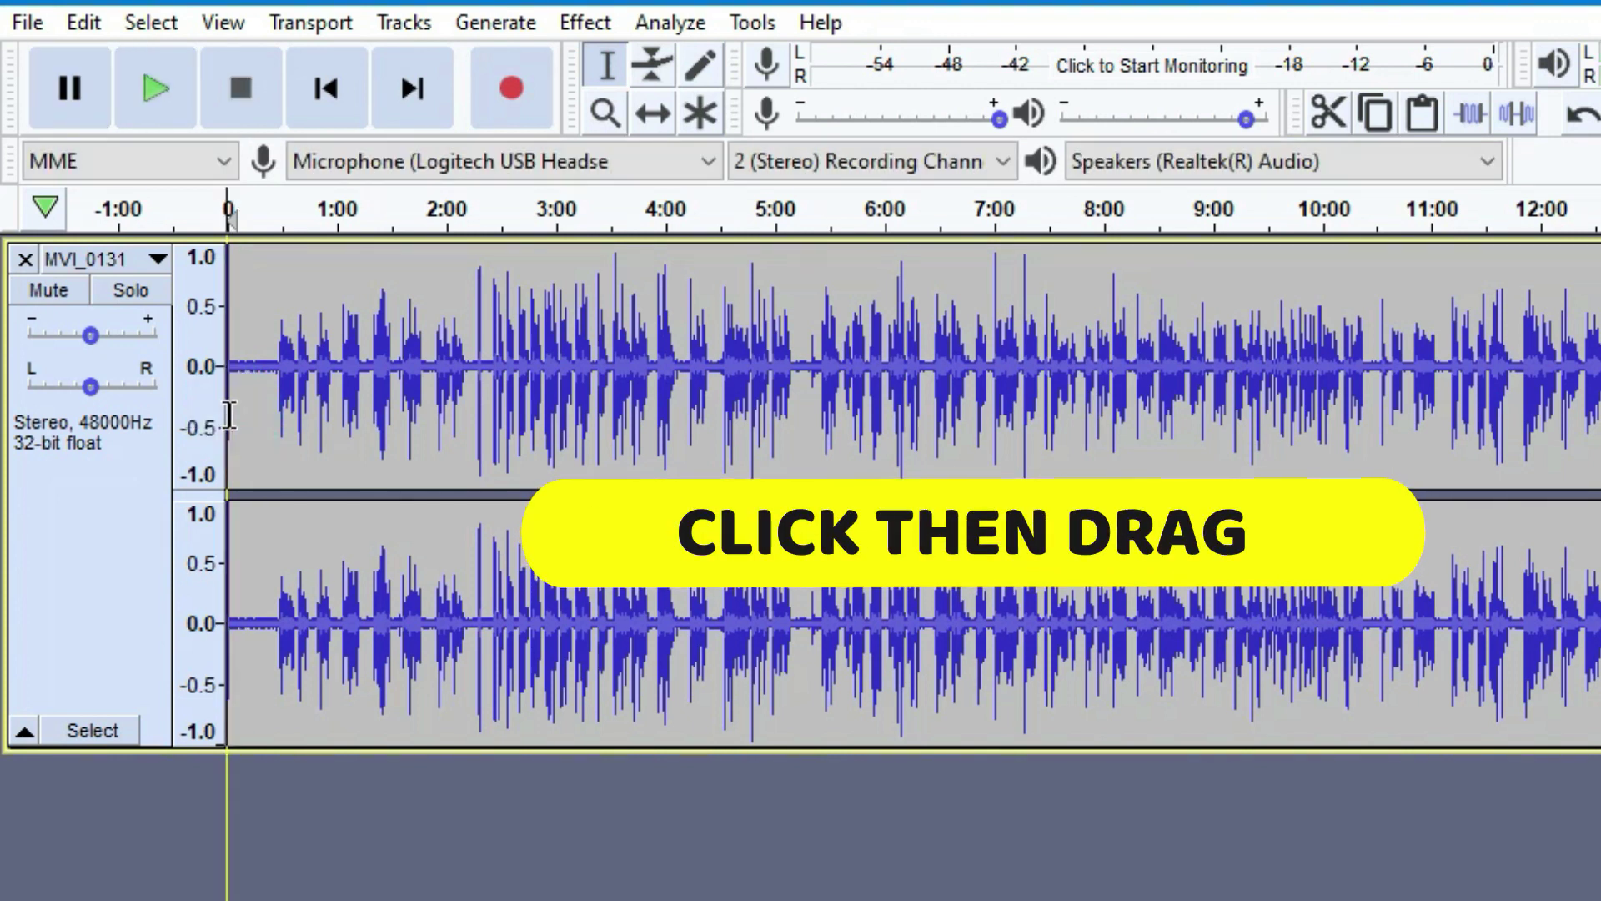
left_click_drag(228, 414, 276, 413)
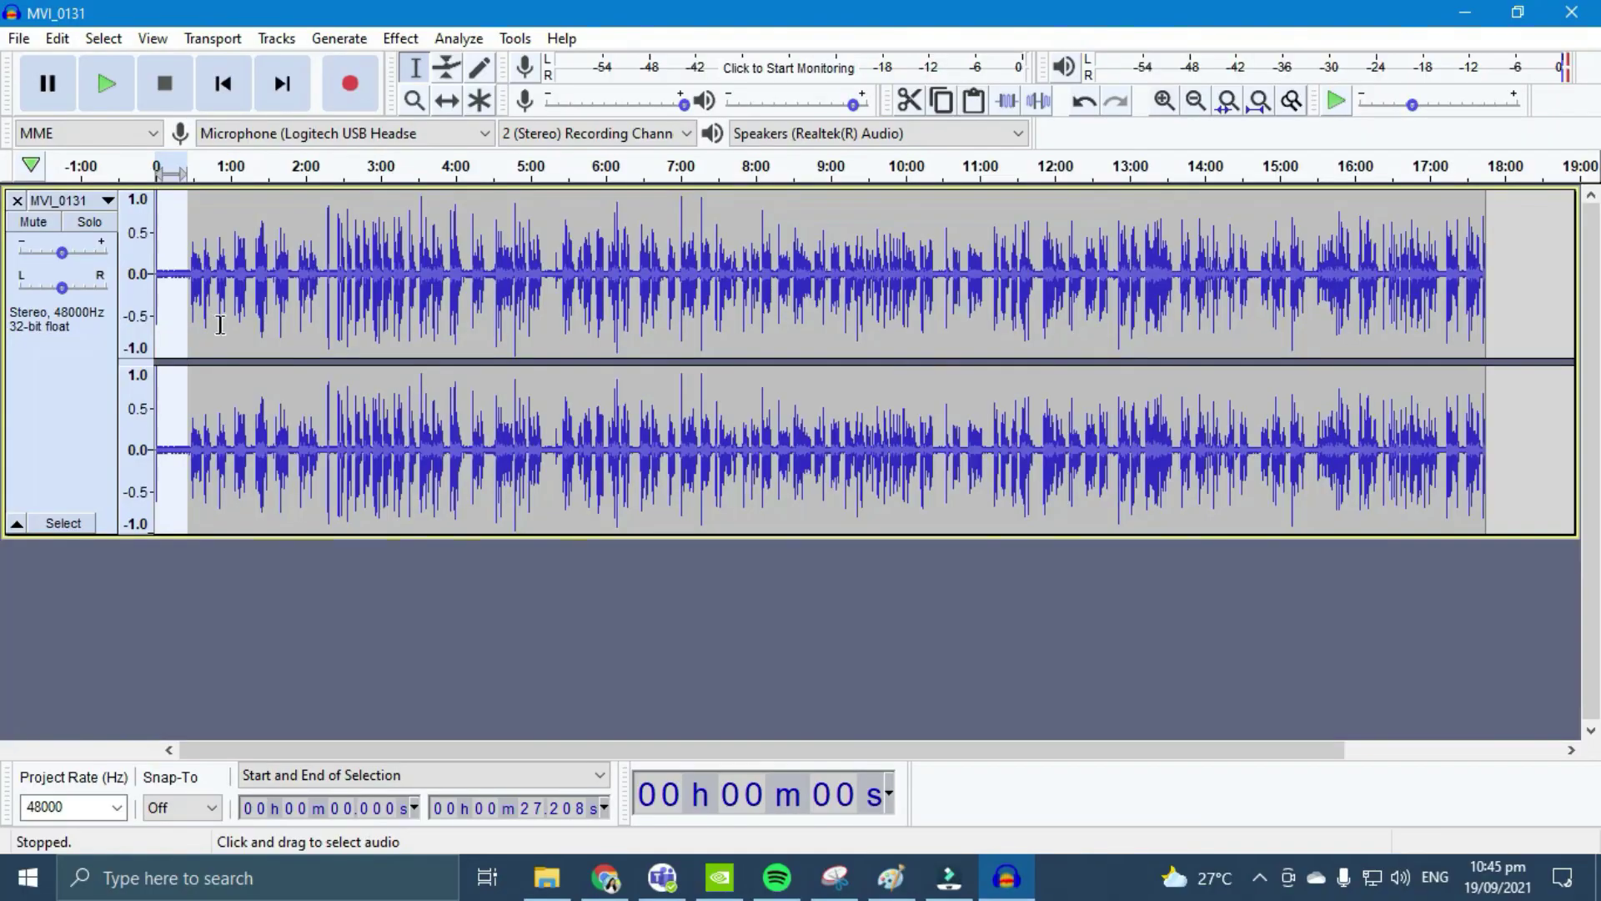
mouse_move(220, 324)
left_mouse_down()
mouse_move(156, 323)
mouse_move(190, 325)
left_mouse_up()
left_click(156, 324)
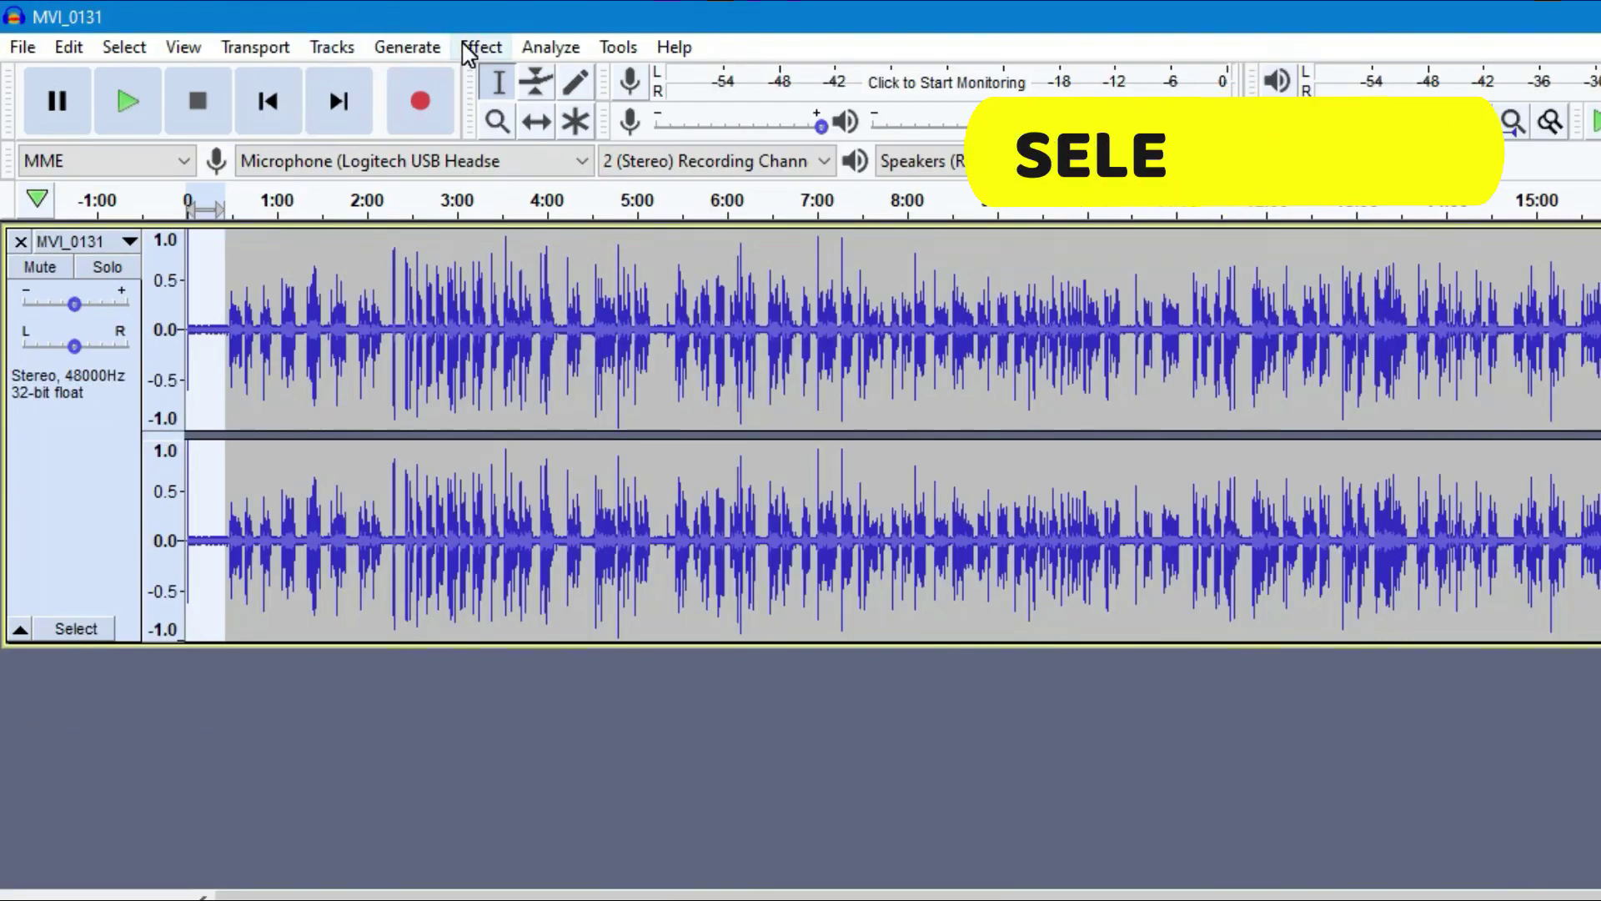
left_click(392, 38)
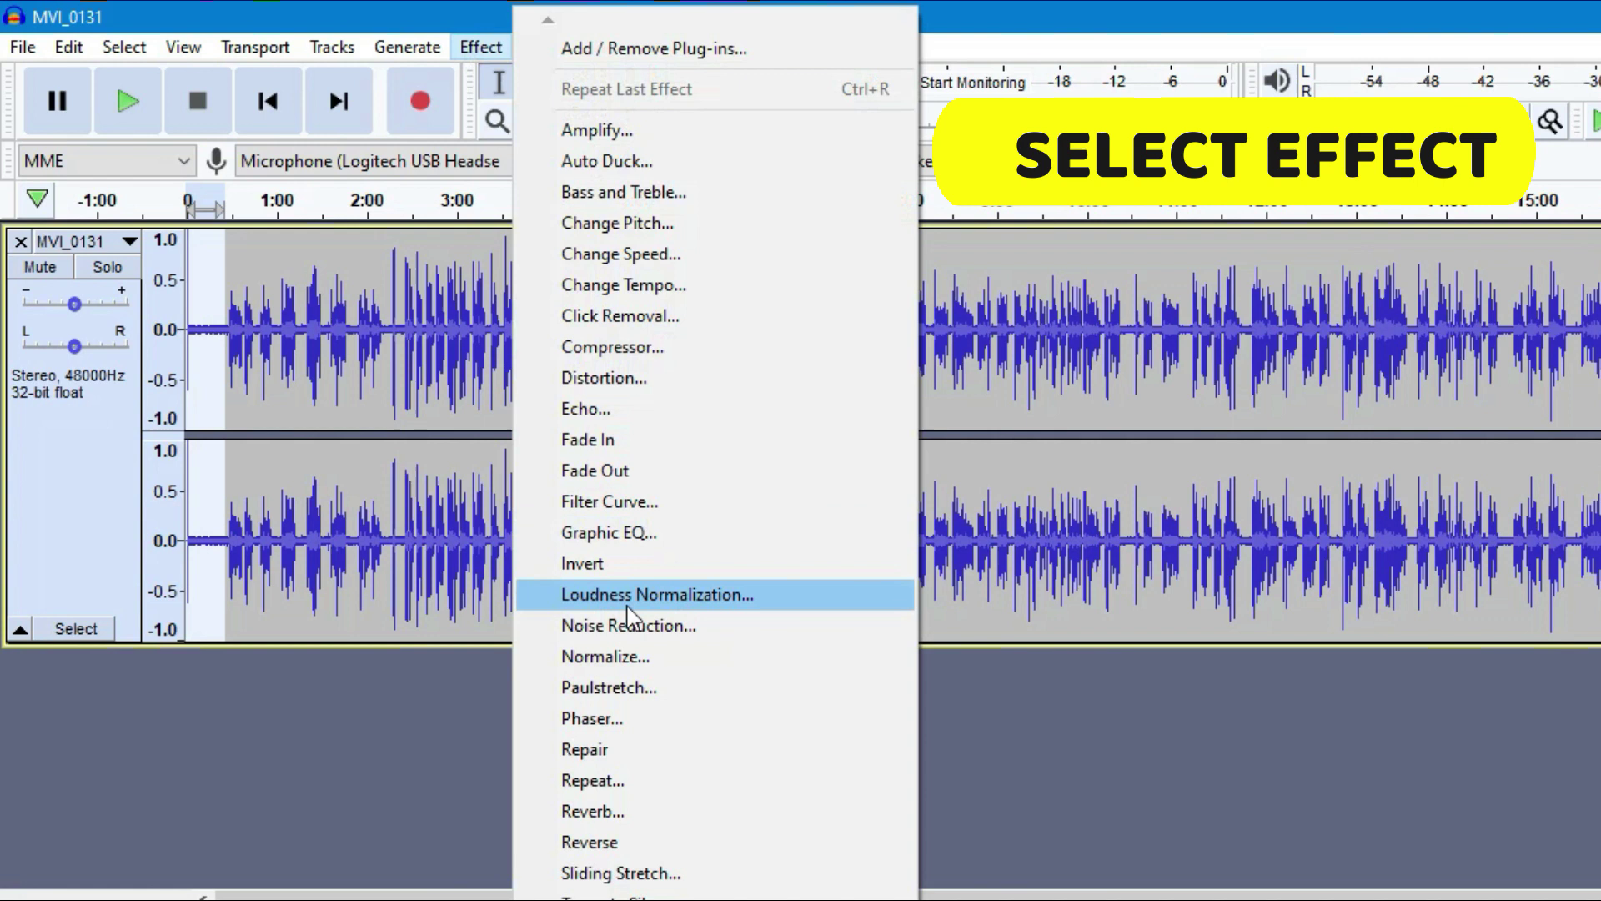
left_click(621, 633)
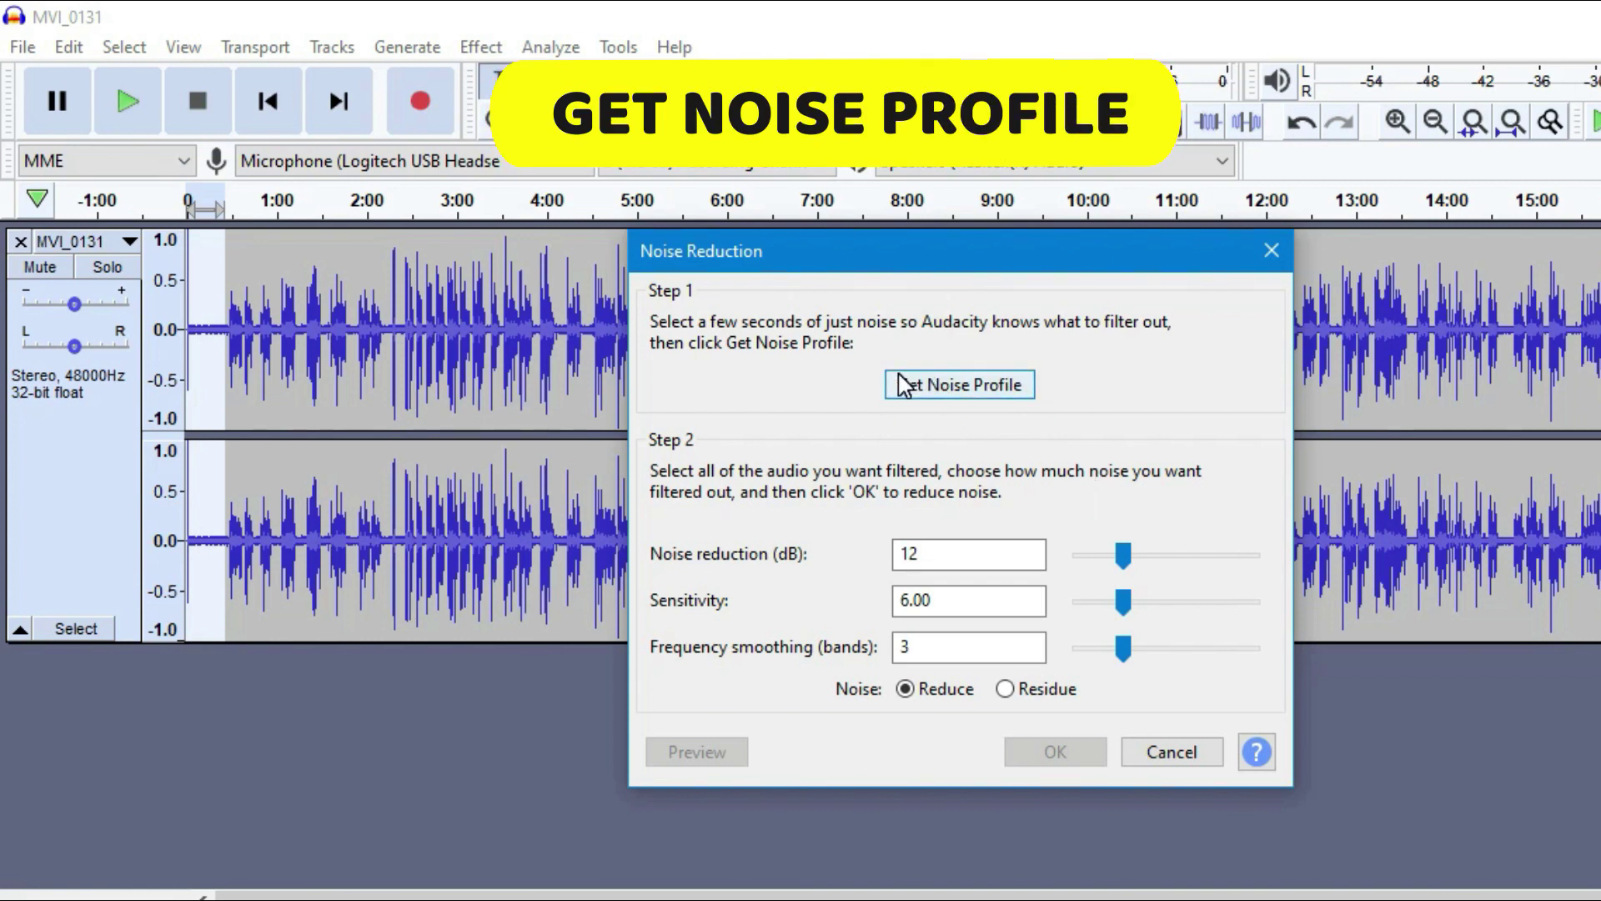
left_click(1000, 395)
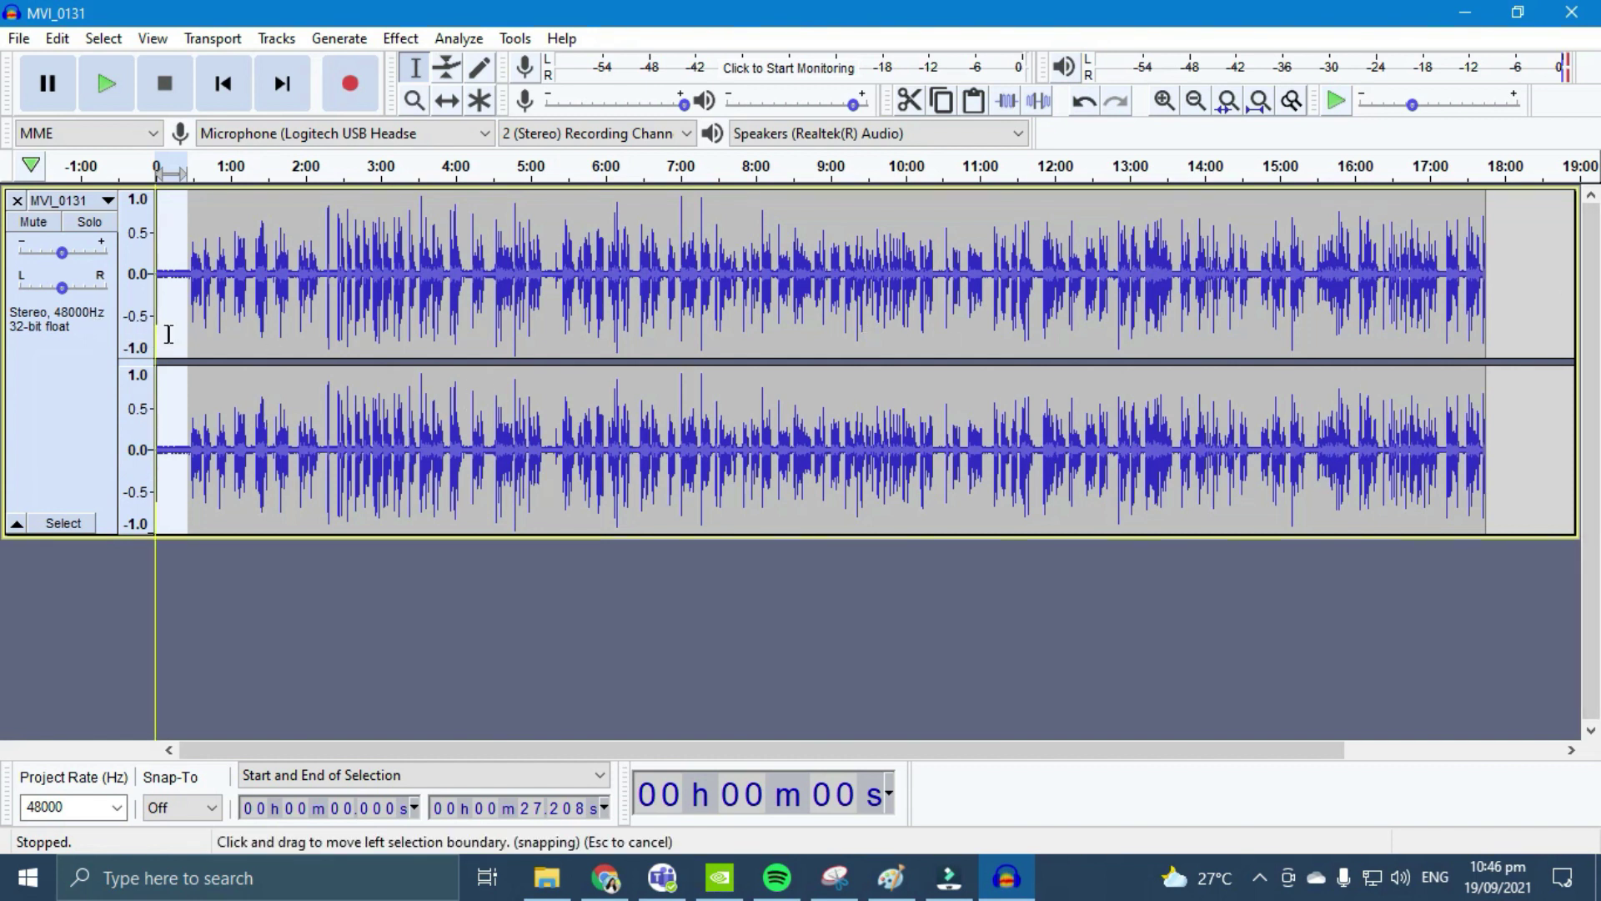
Apply Noise Reduction to the entire track with 12 dB reduction, sensitivity 6.00 and frequency smoothing of 3 bands.
left_click(432, 346)
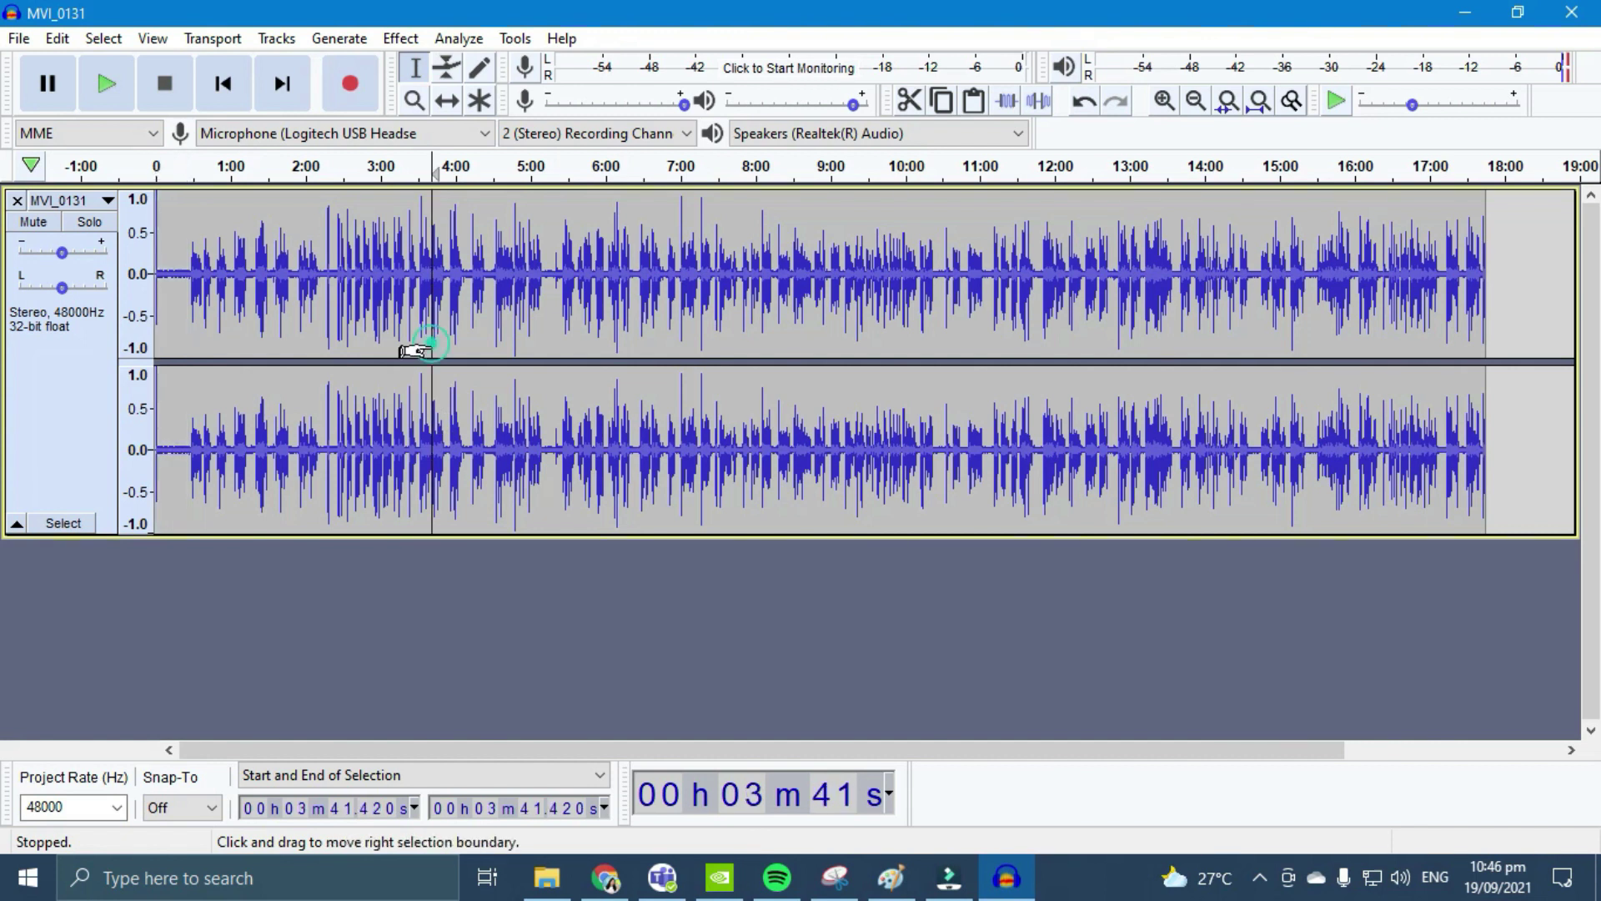
left_click(157, 330)
left_click_drag(161, 323, 1581, 385)
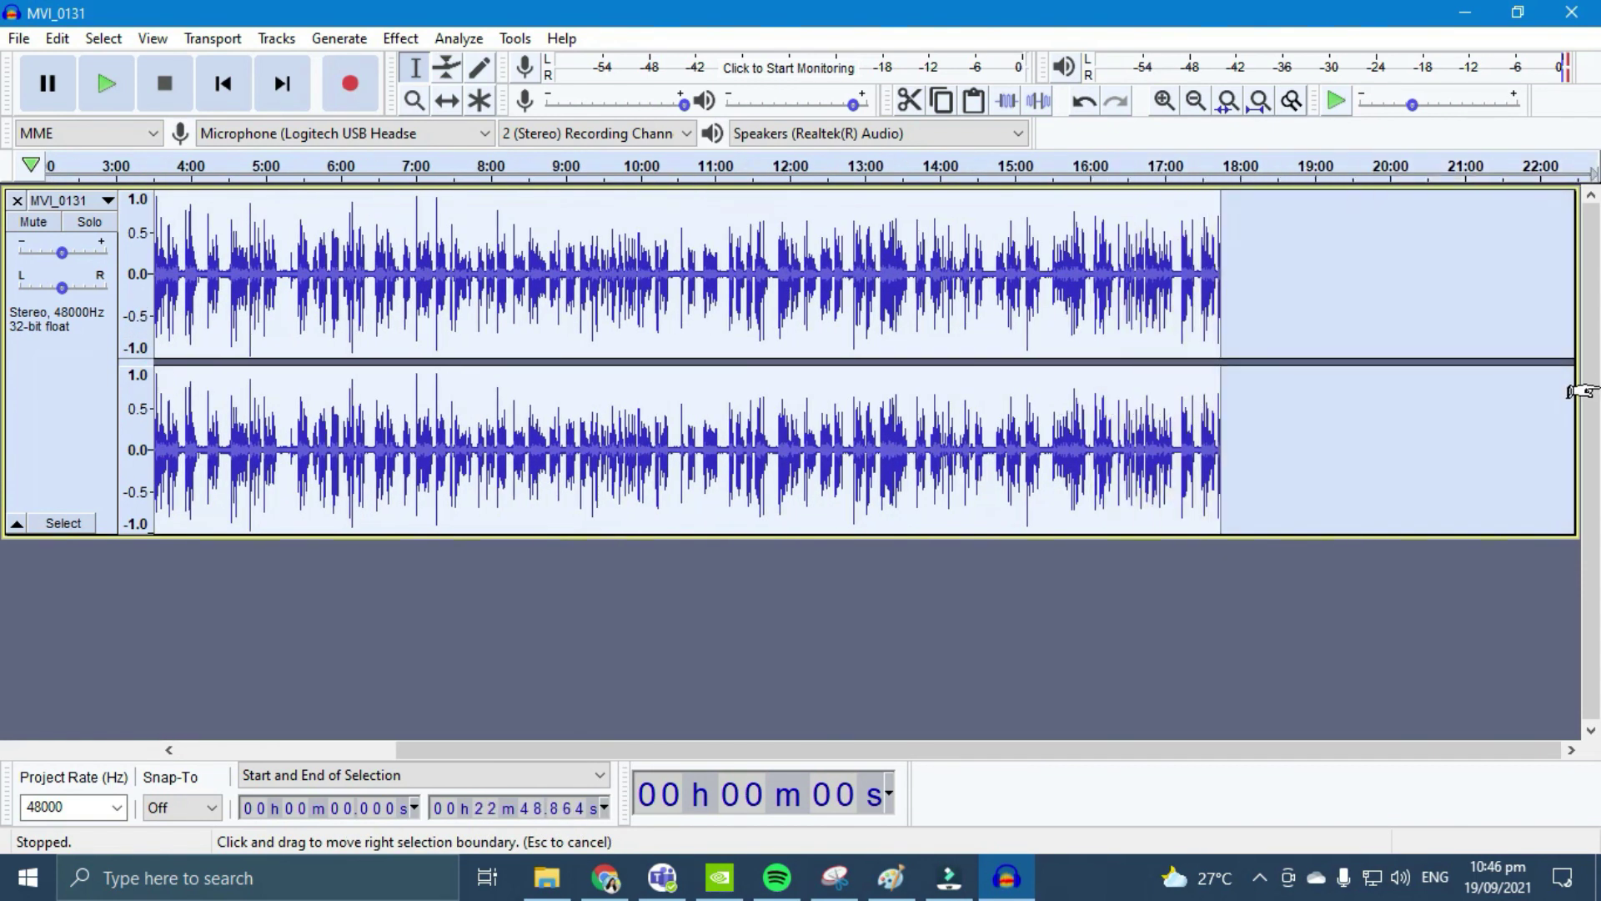
left_click_drag(731, 757, 553, 757)
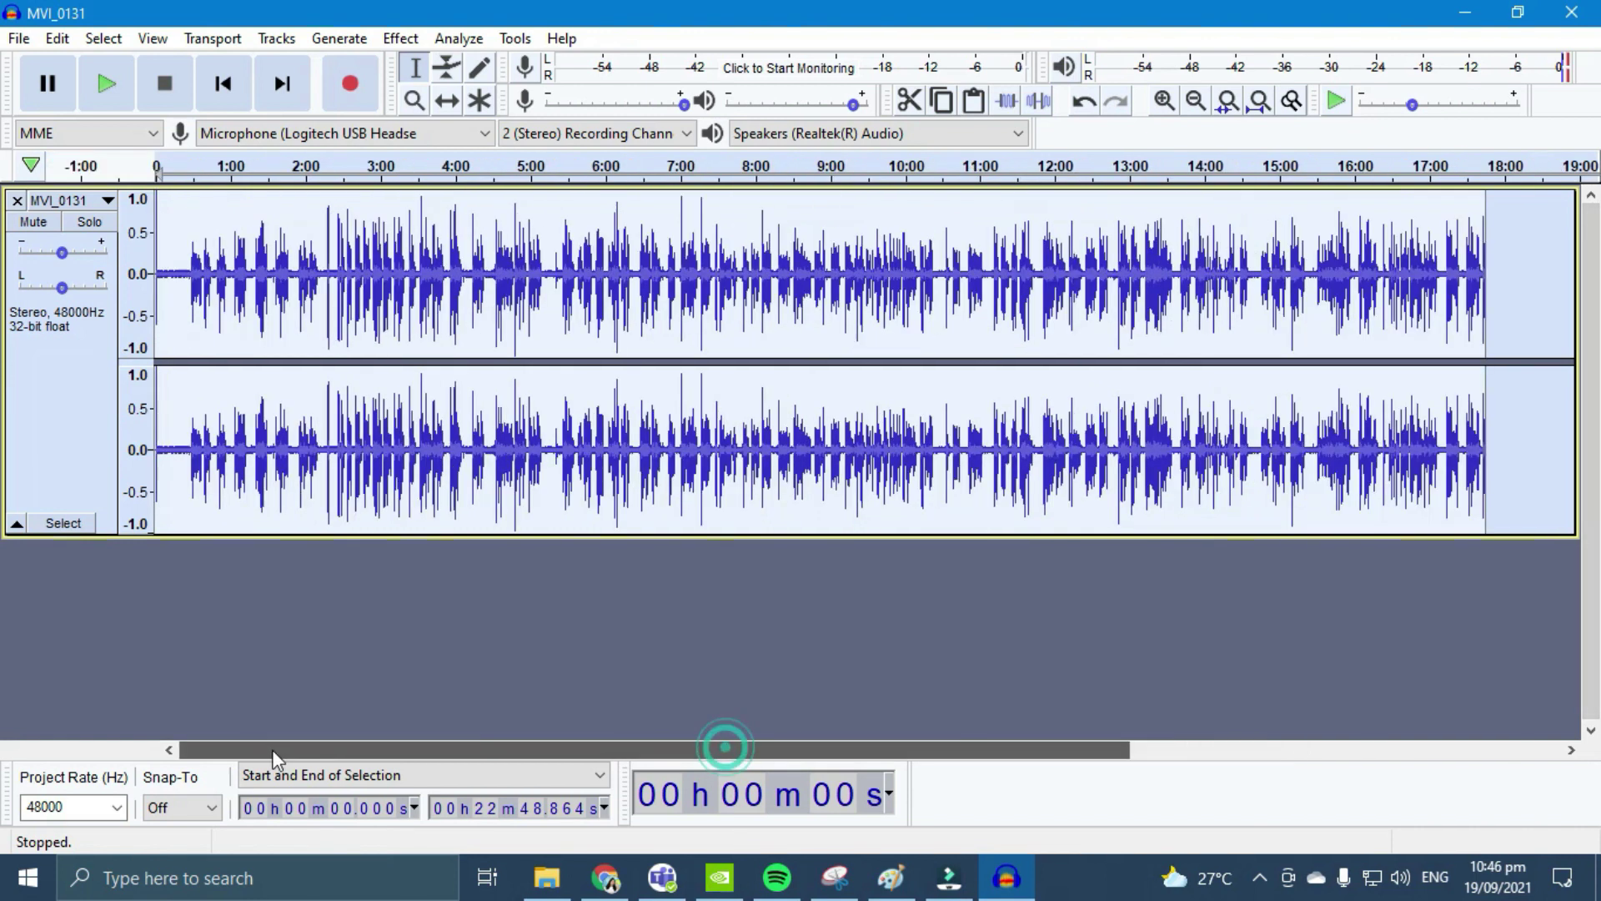
left_click(263, 464)
key("ctrl+a")
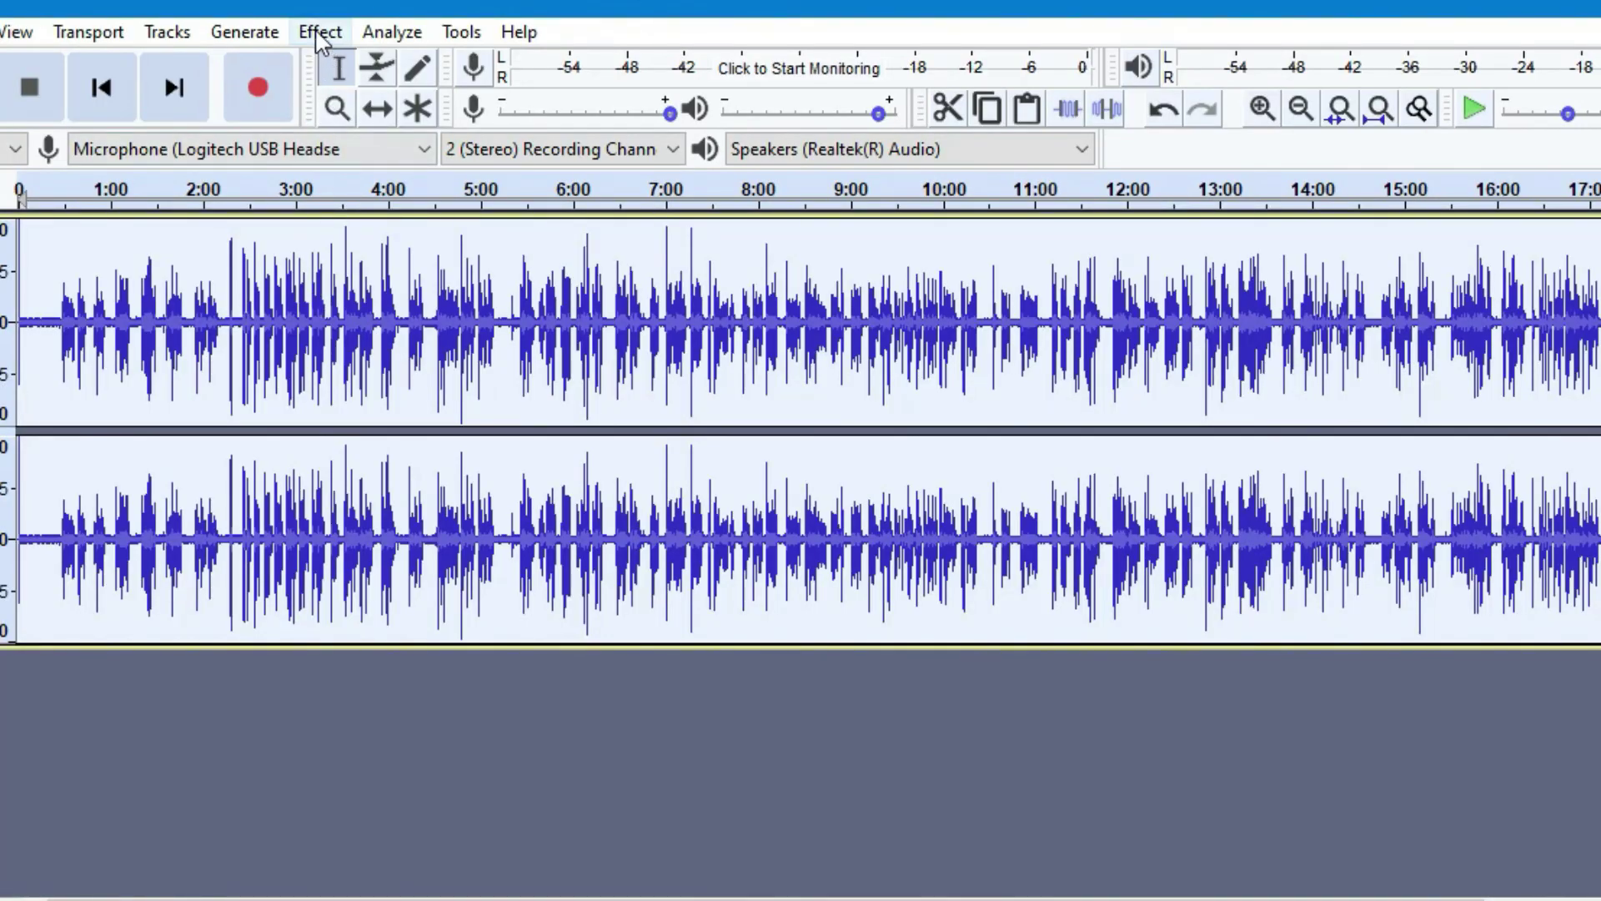
left_click(320, 33)
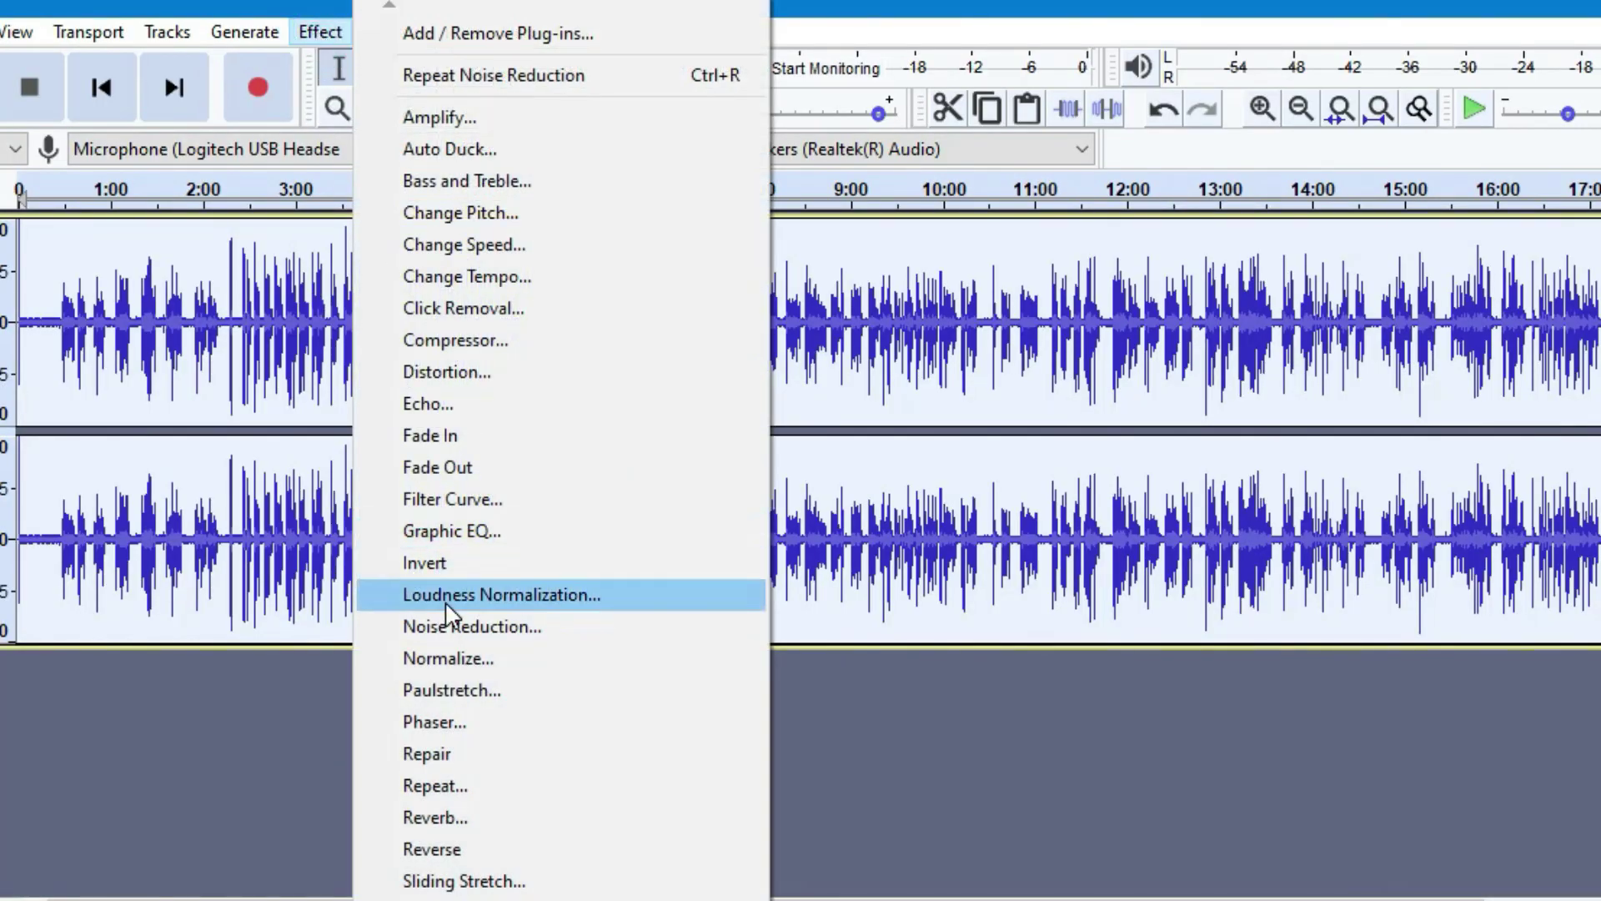
left_click(458, 629)
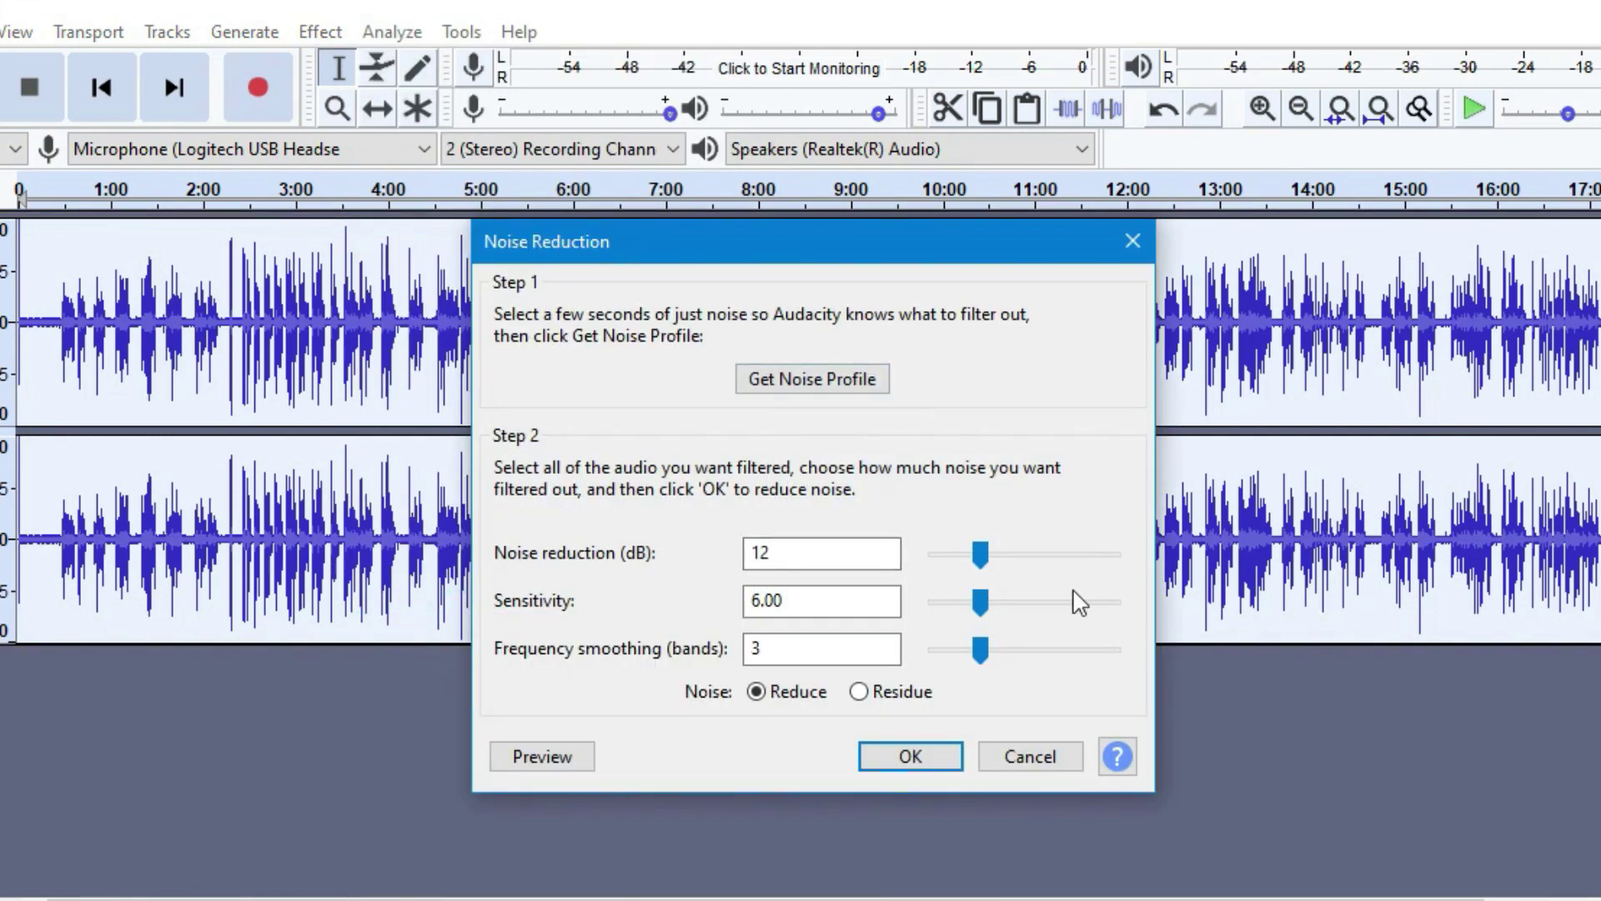
left_click(905, 758)
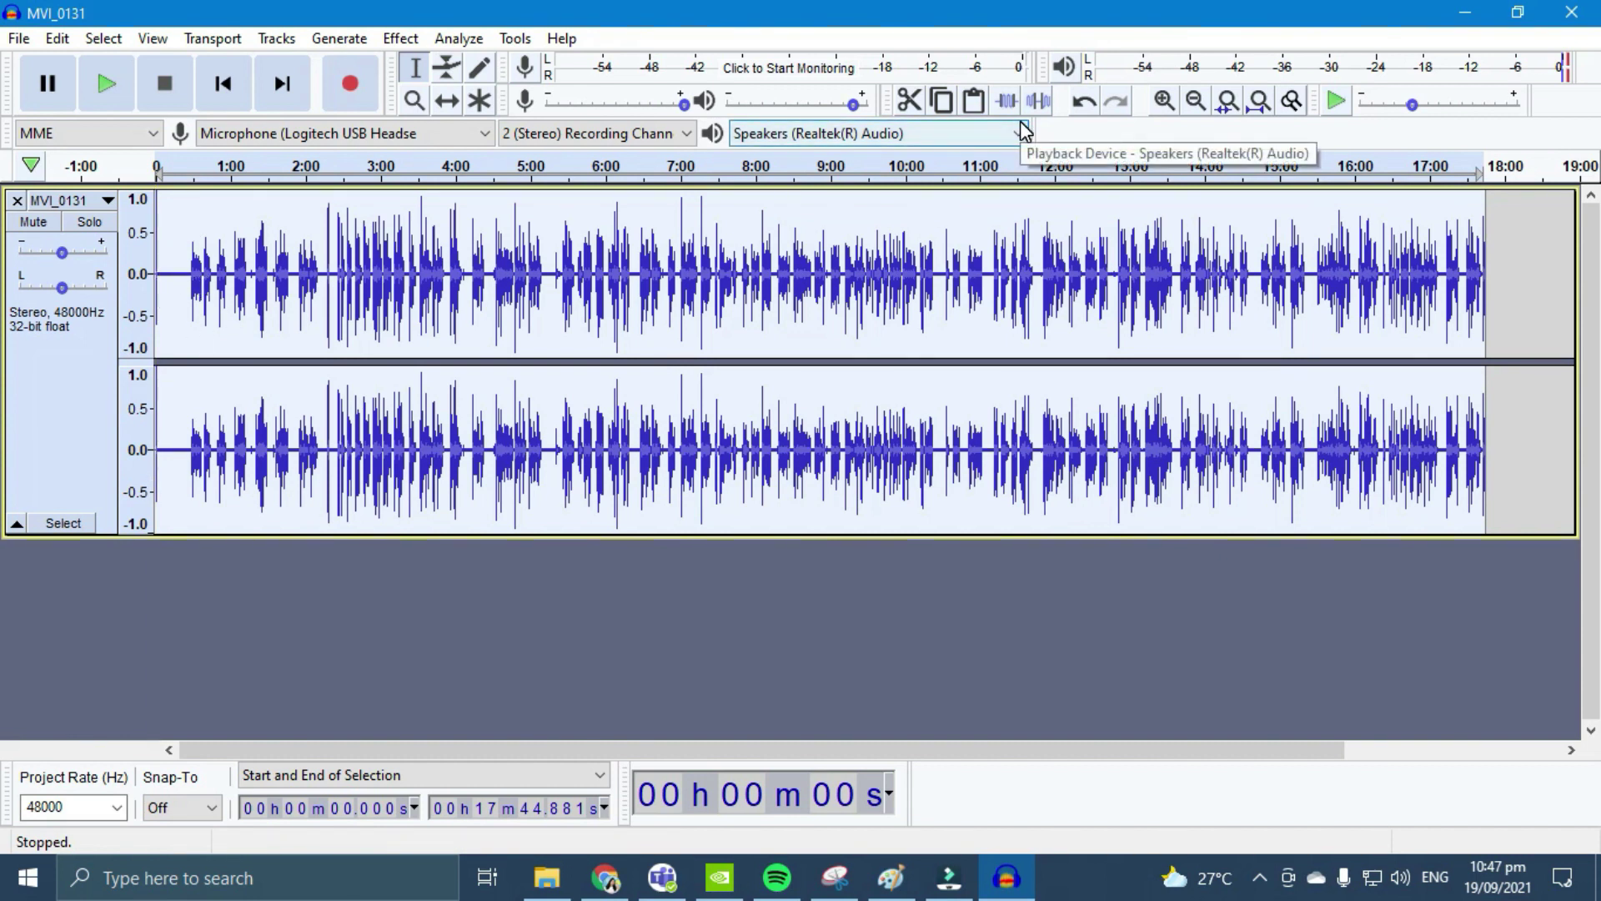
Play the opening of the noise-reduced track from the beginning to check the result, and pause playback.
left_click(1139, 234)
left_click(106, 83)
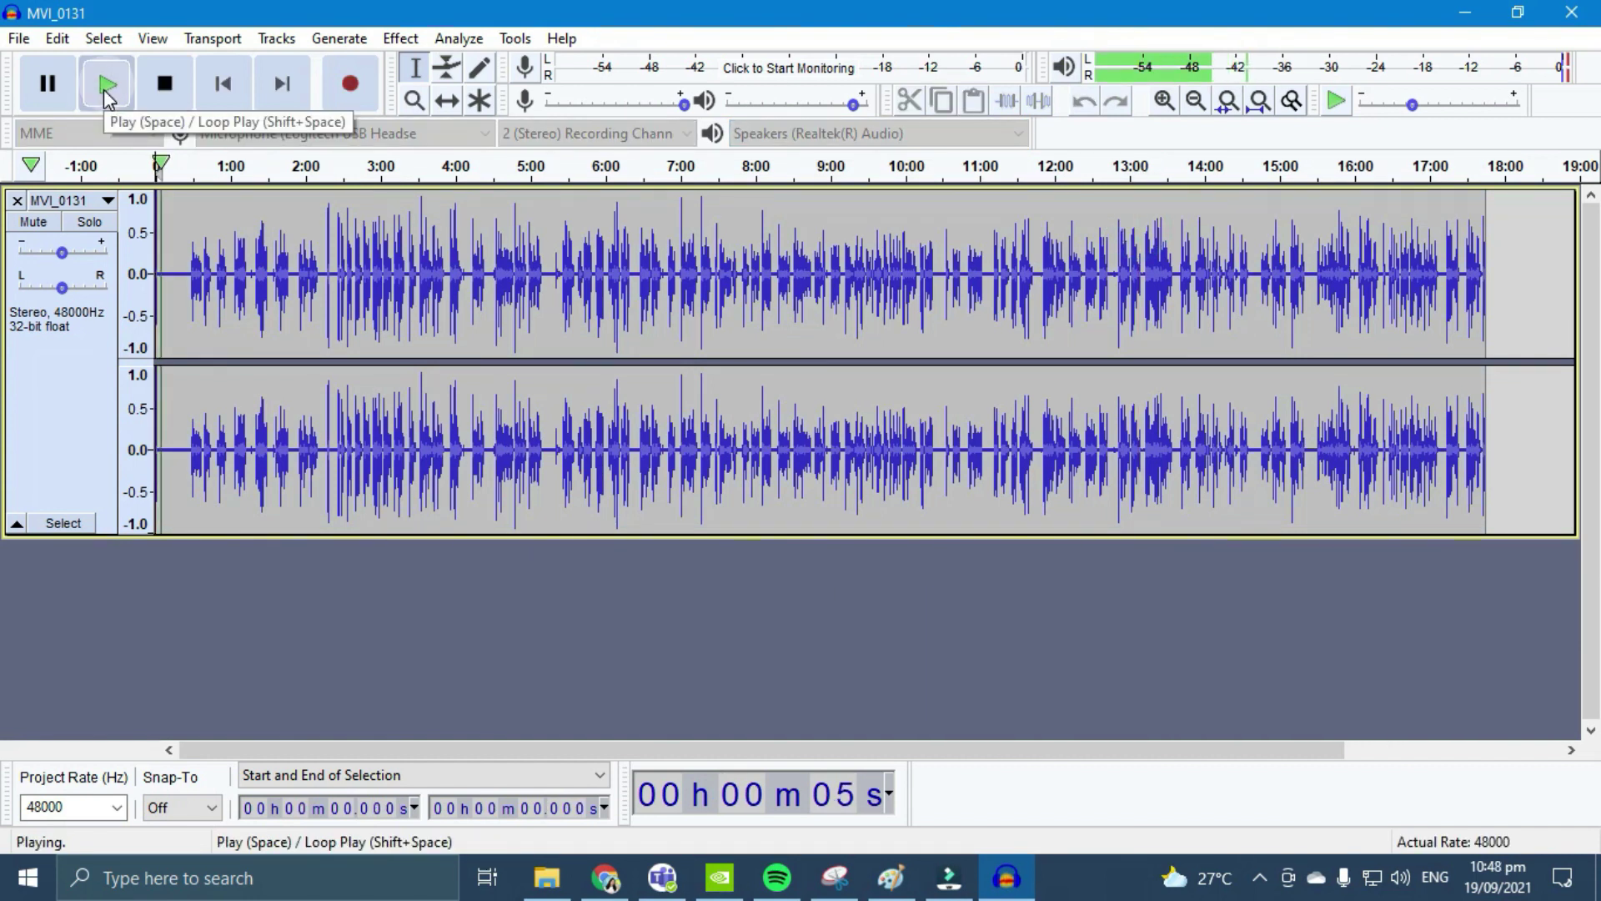
left_click(49, 83)
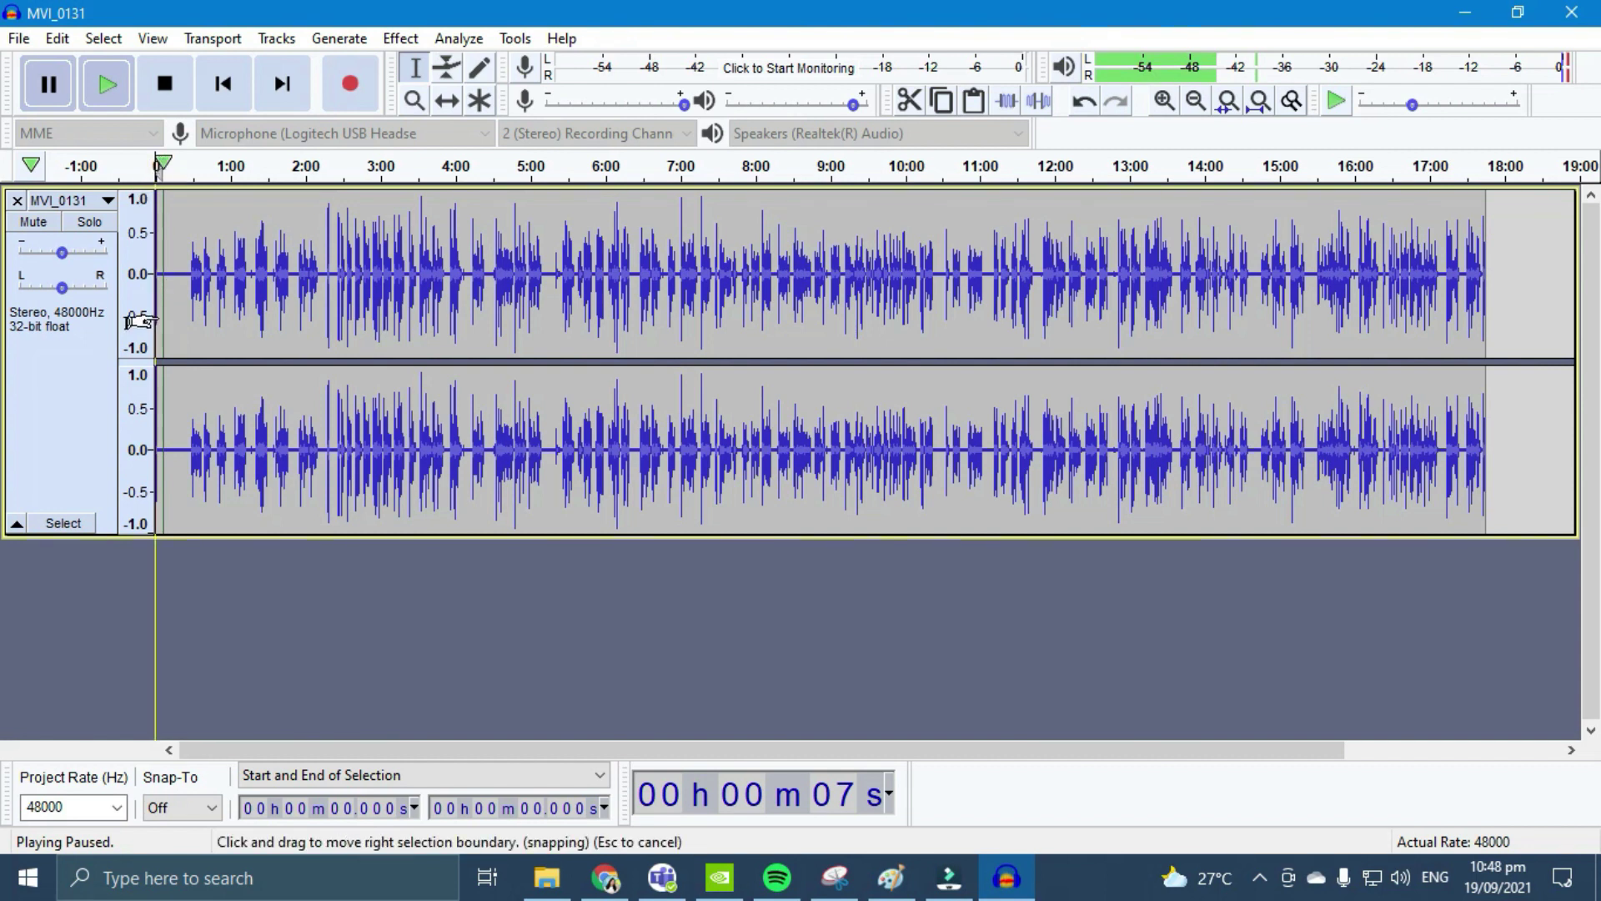
left_click_drag(157, 317, 176, 327)
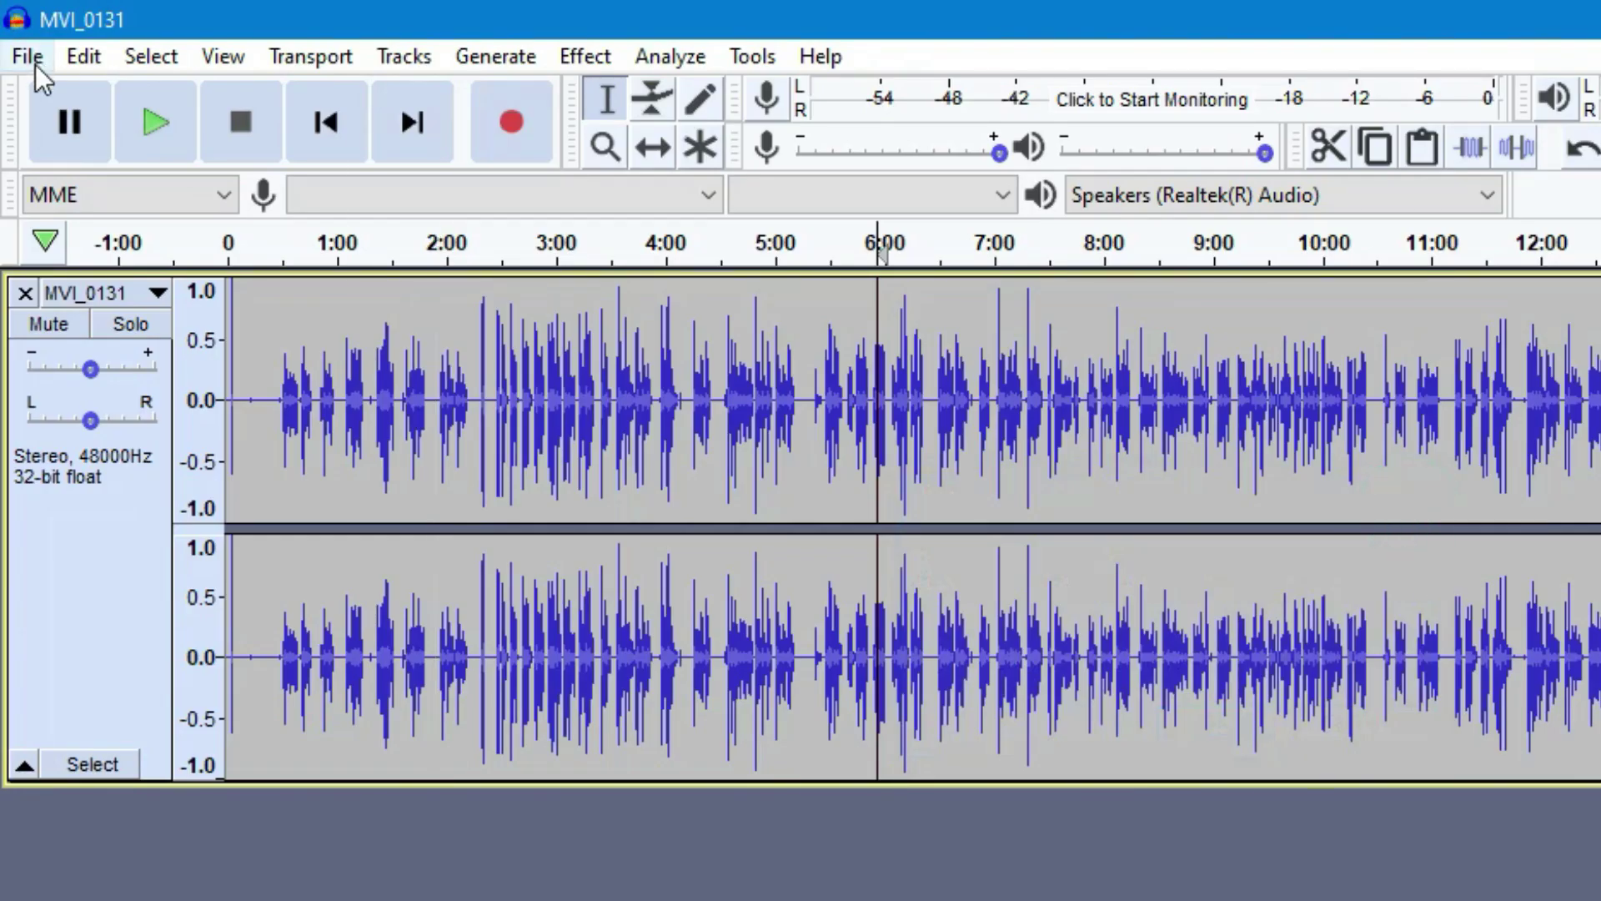
Export the track as an MP3 named "audacity tutorial" in the Audacity folder, leaving the metadata tags empty.
left_click(27, 57)
mouse_move(157, 303)
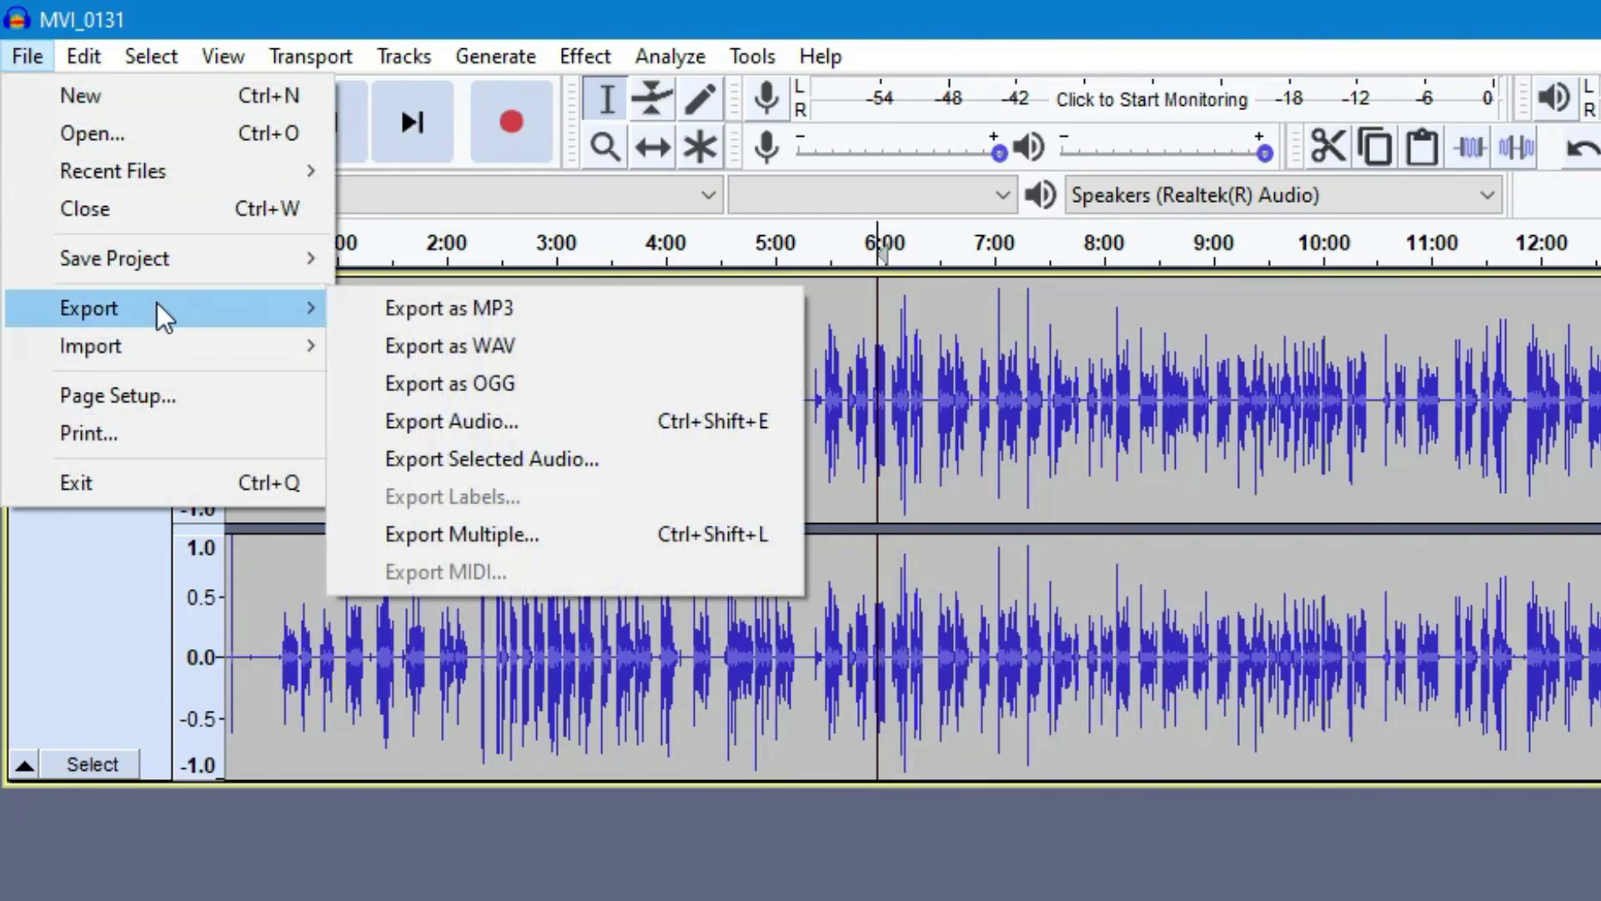
left_click(427, 313)
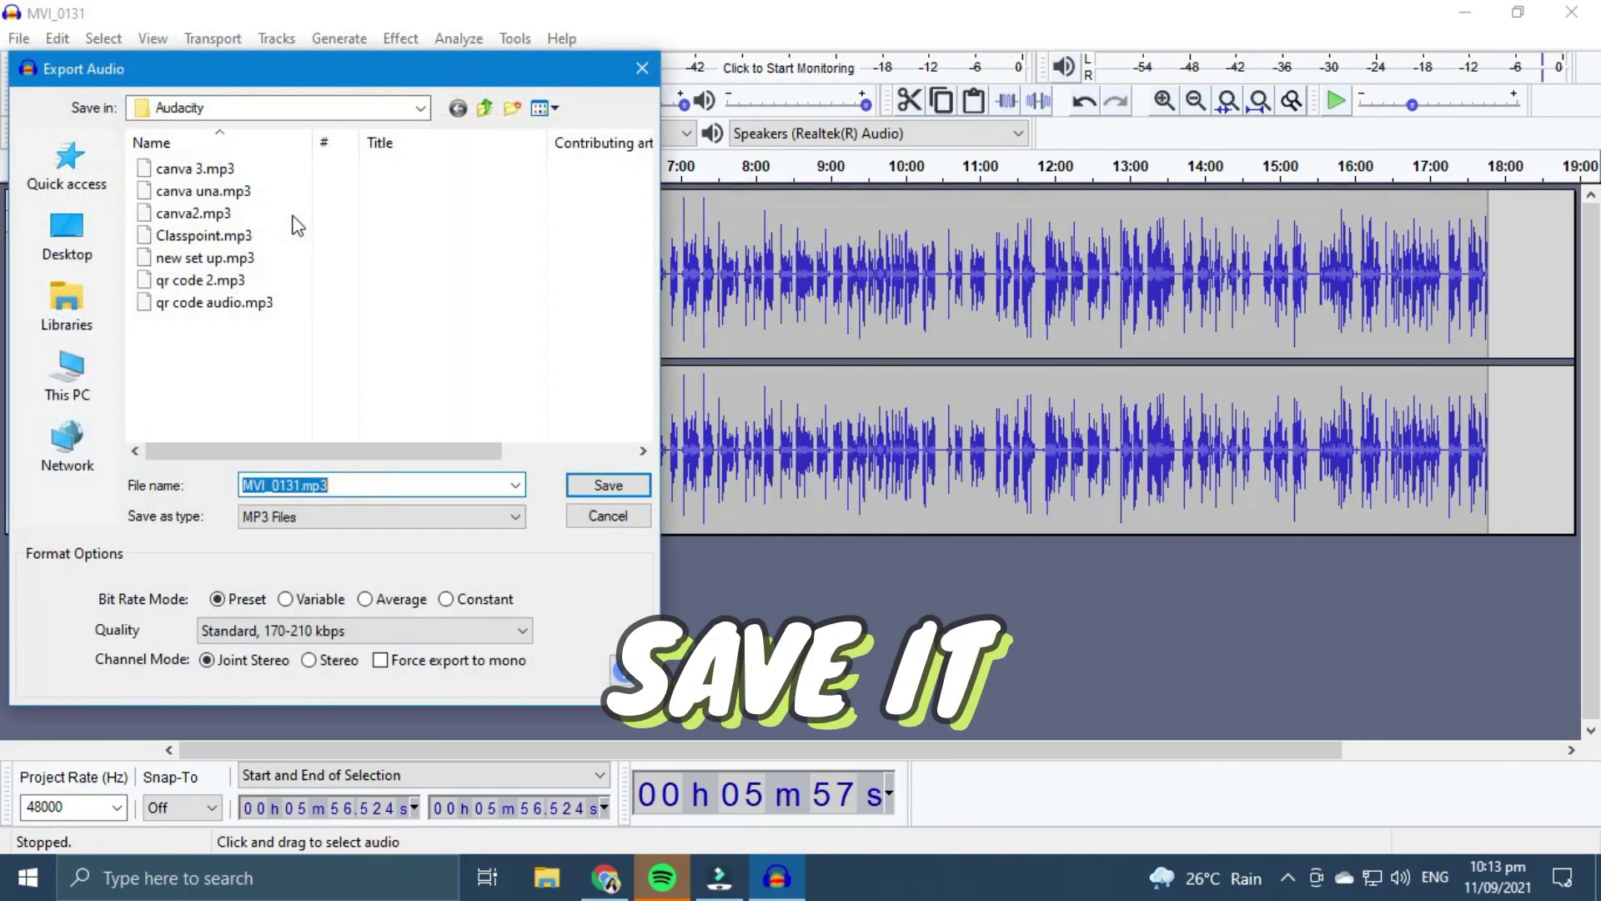
type("audacity tutorial")
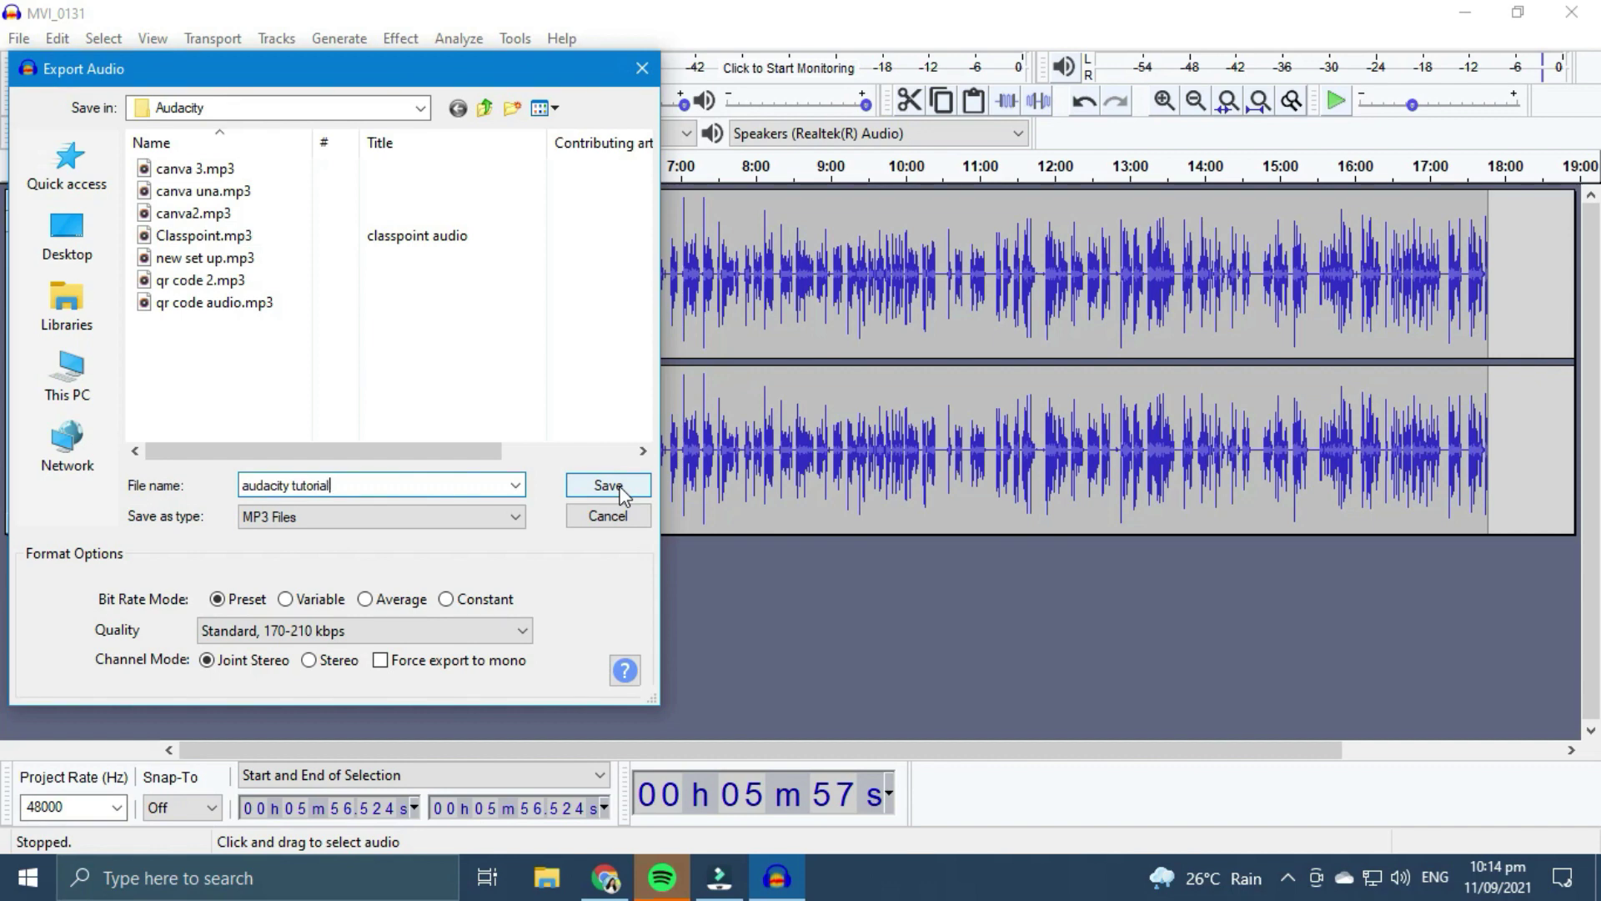
left_click(620, 490)
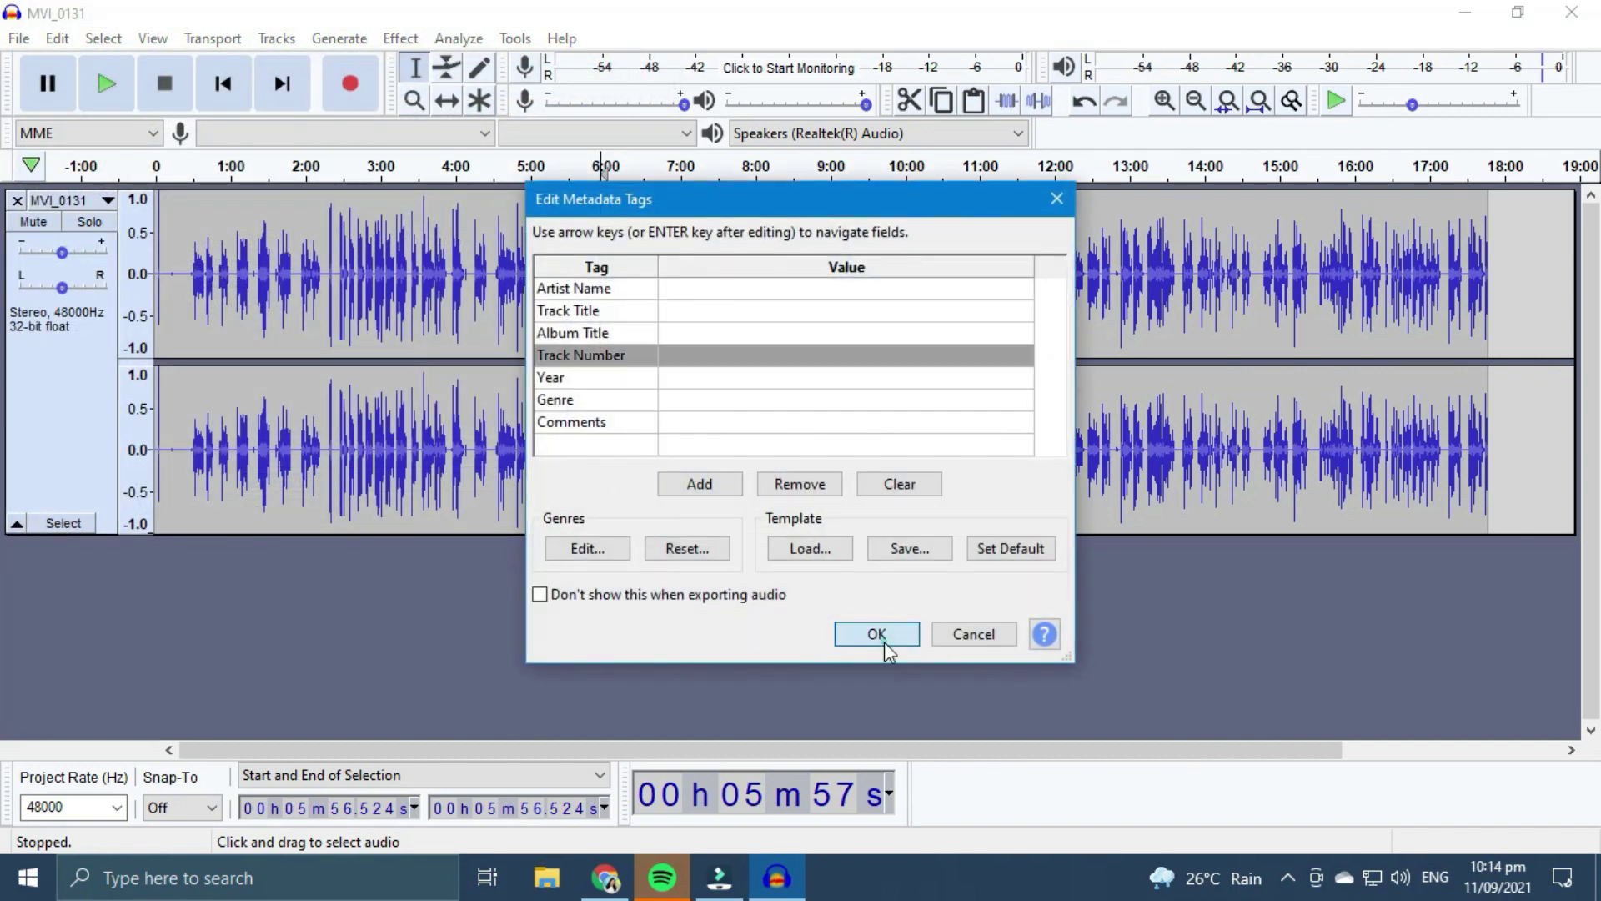
left_click(880, 637)
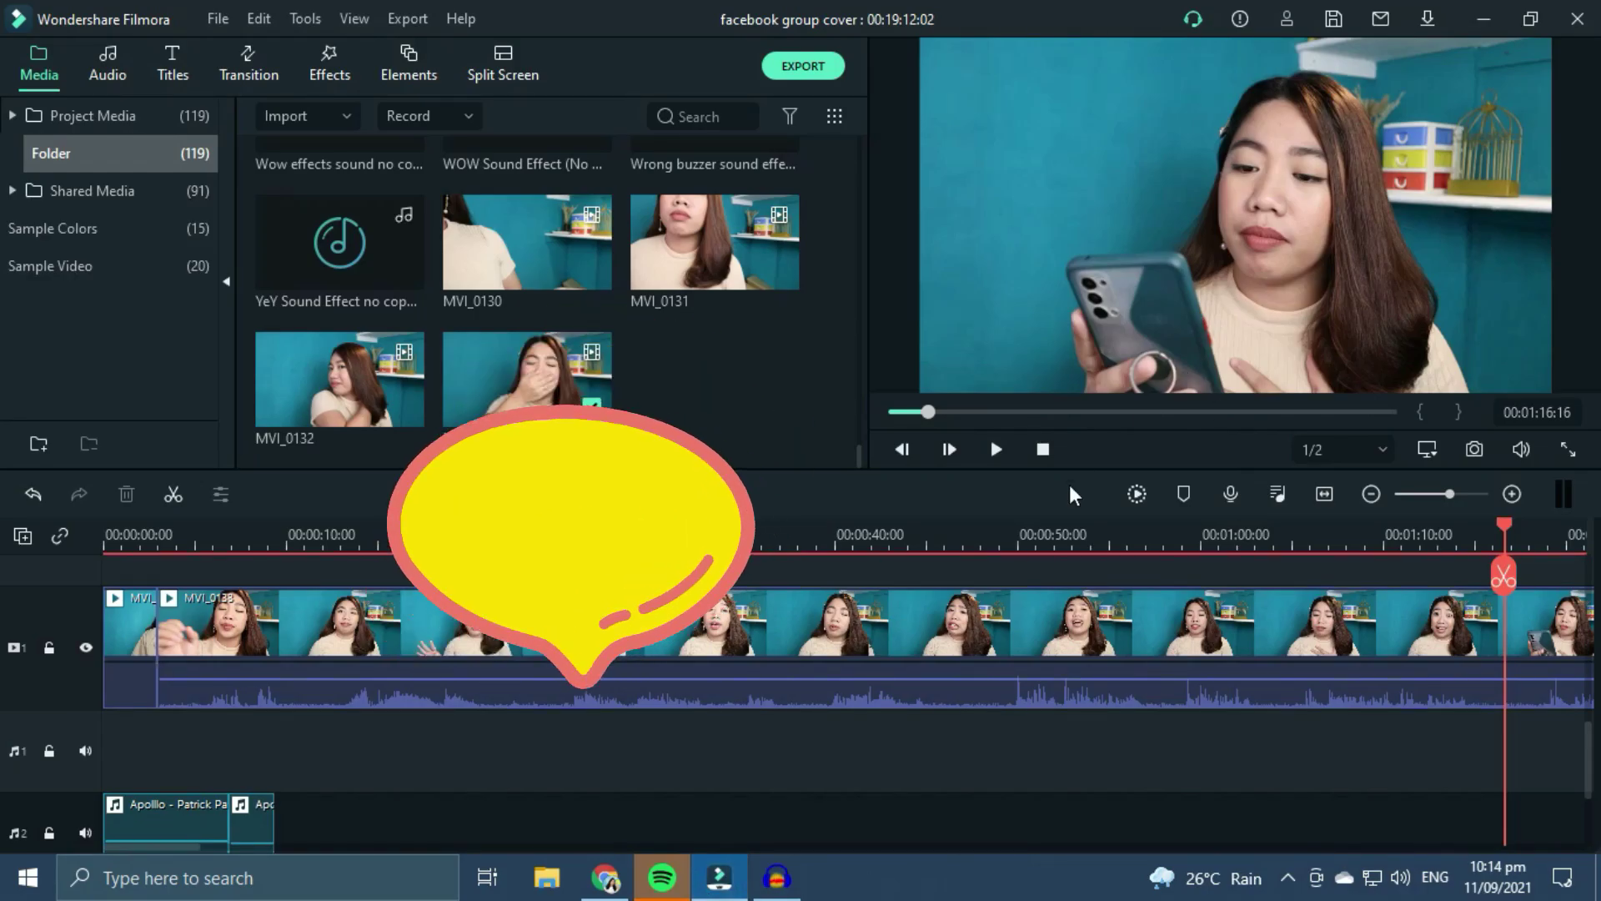
Switch to Wondershare Filmora, stop the preview and import audacity tutorial.mp3 from the Audacity folder into the project media.
left_click(1041, 451)
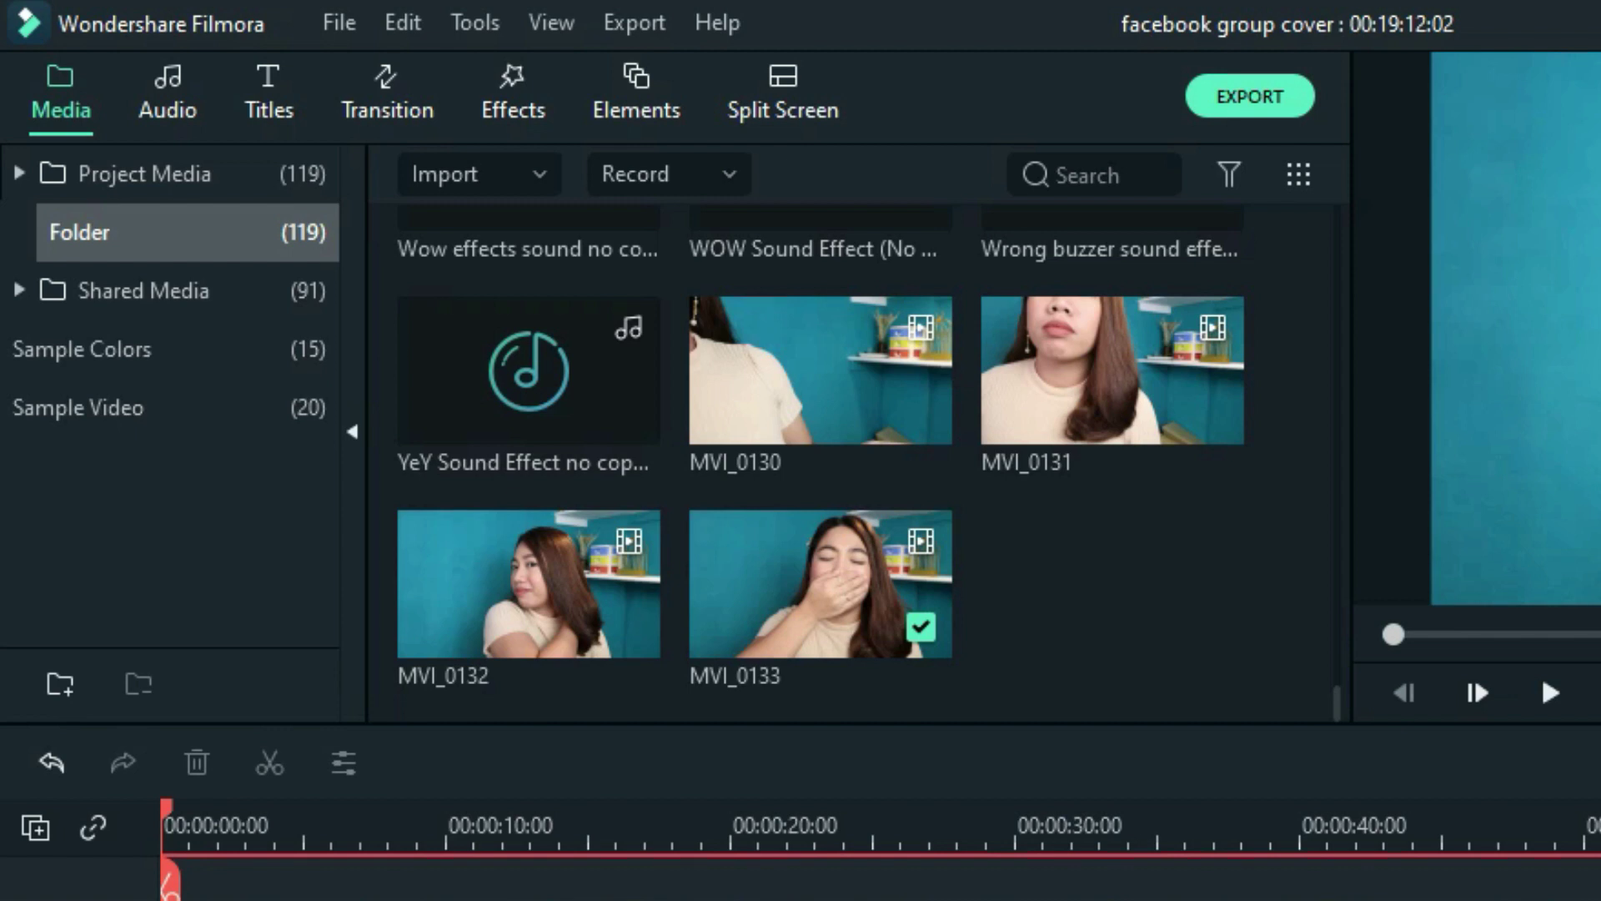
left_click(474, 175)
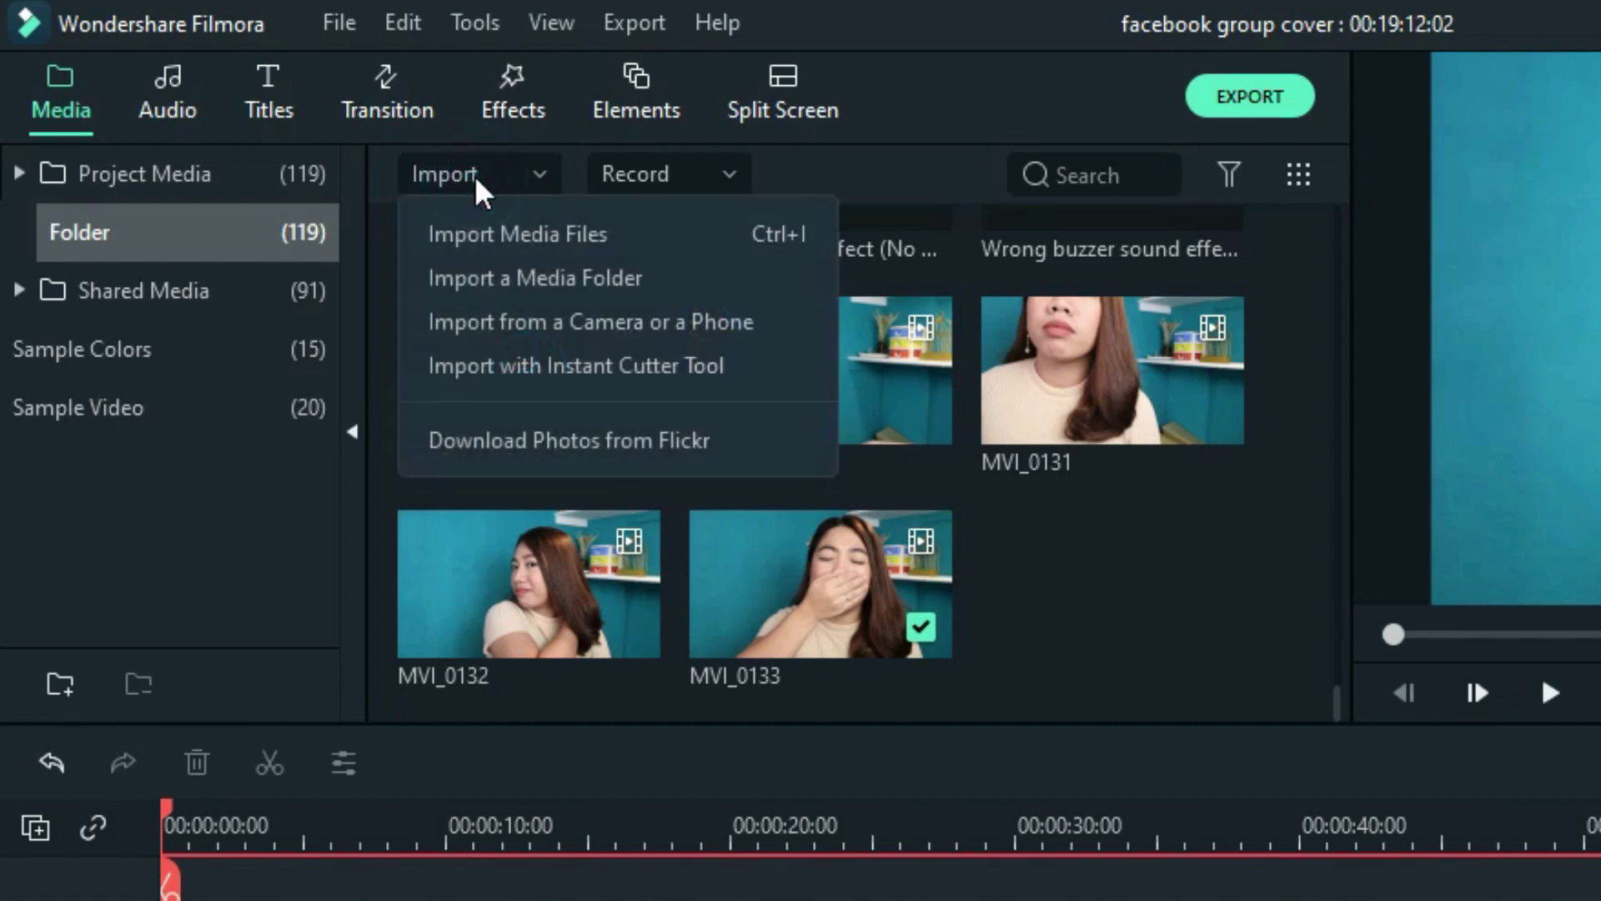
left_click(528, 243)
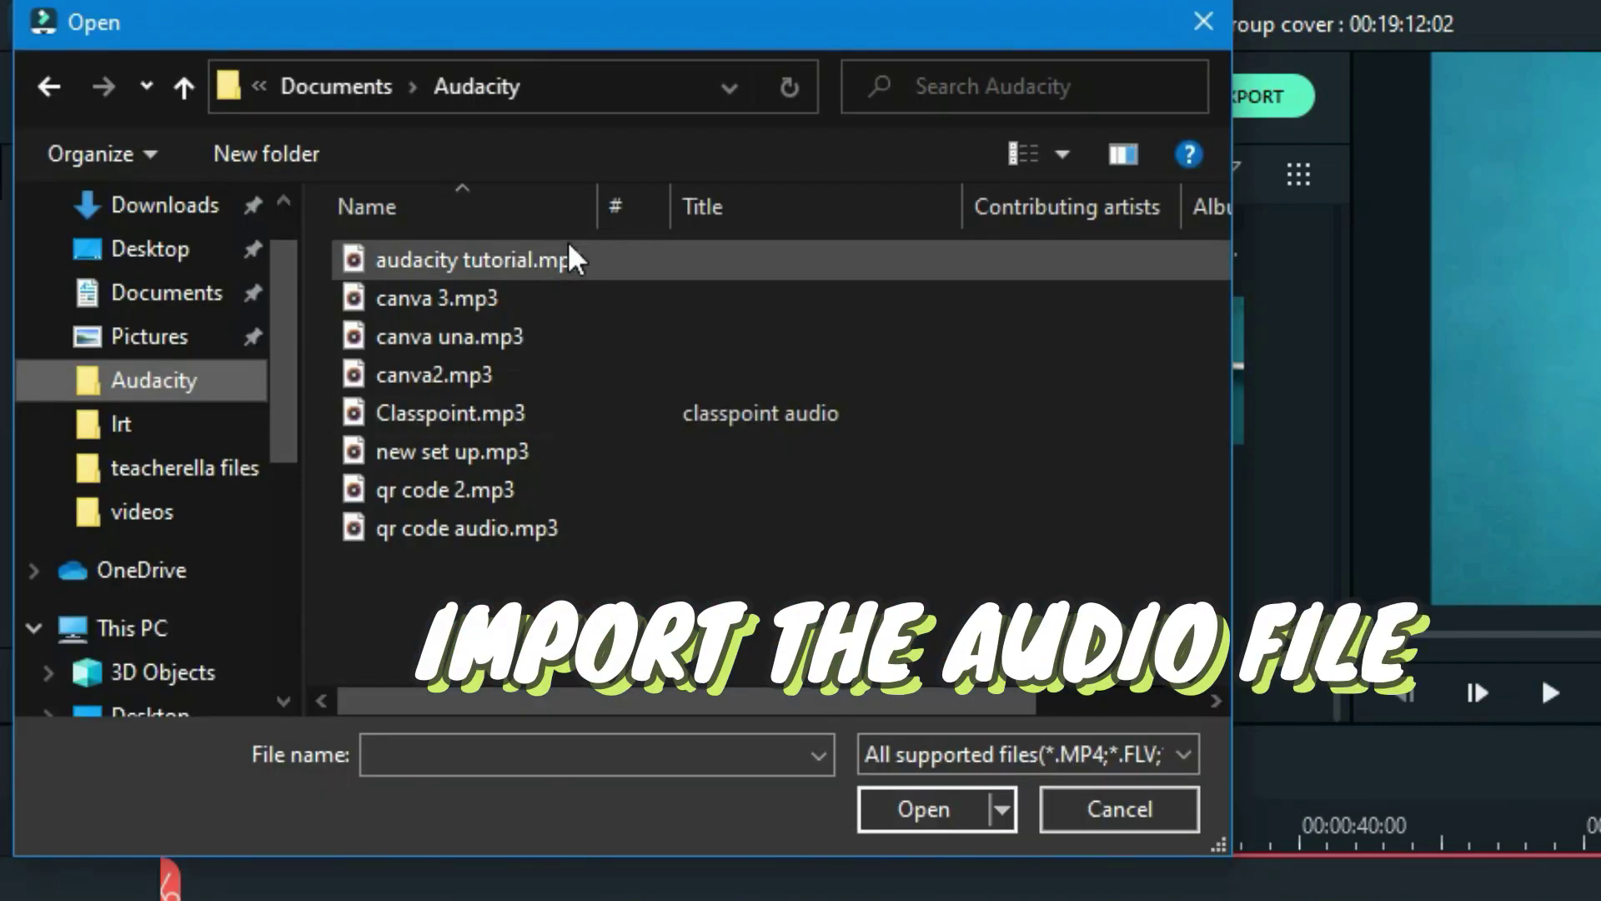
left_click(570, 250)
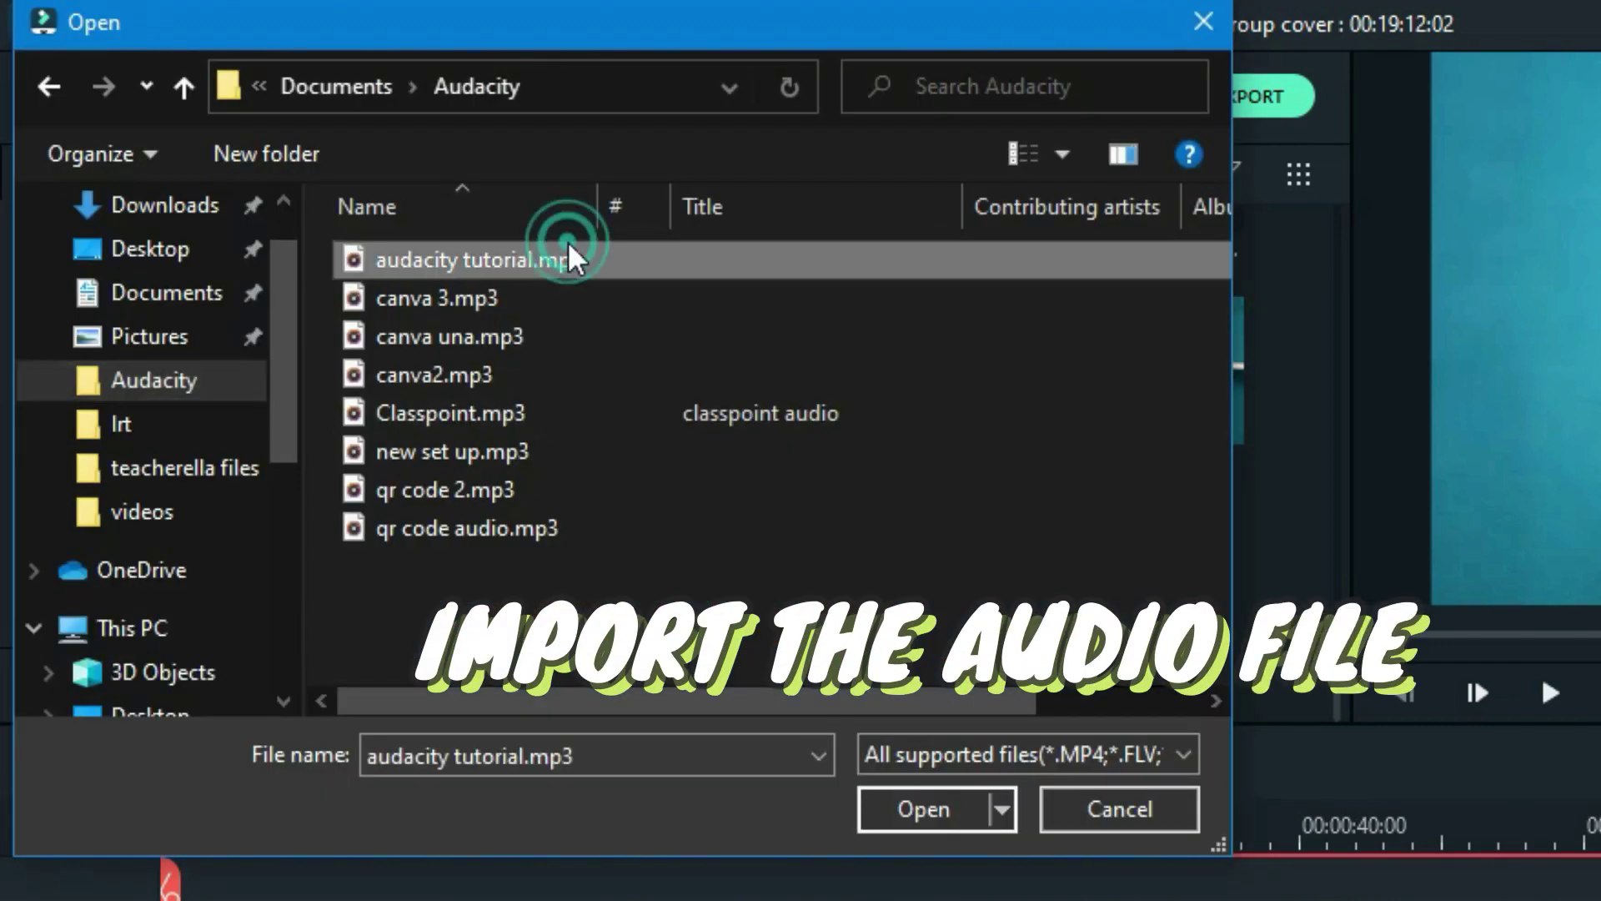
left_click(908, 807)
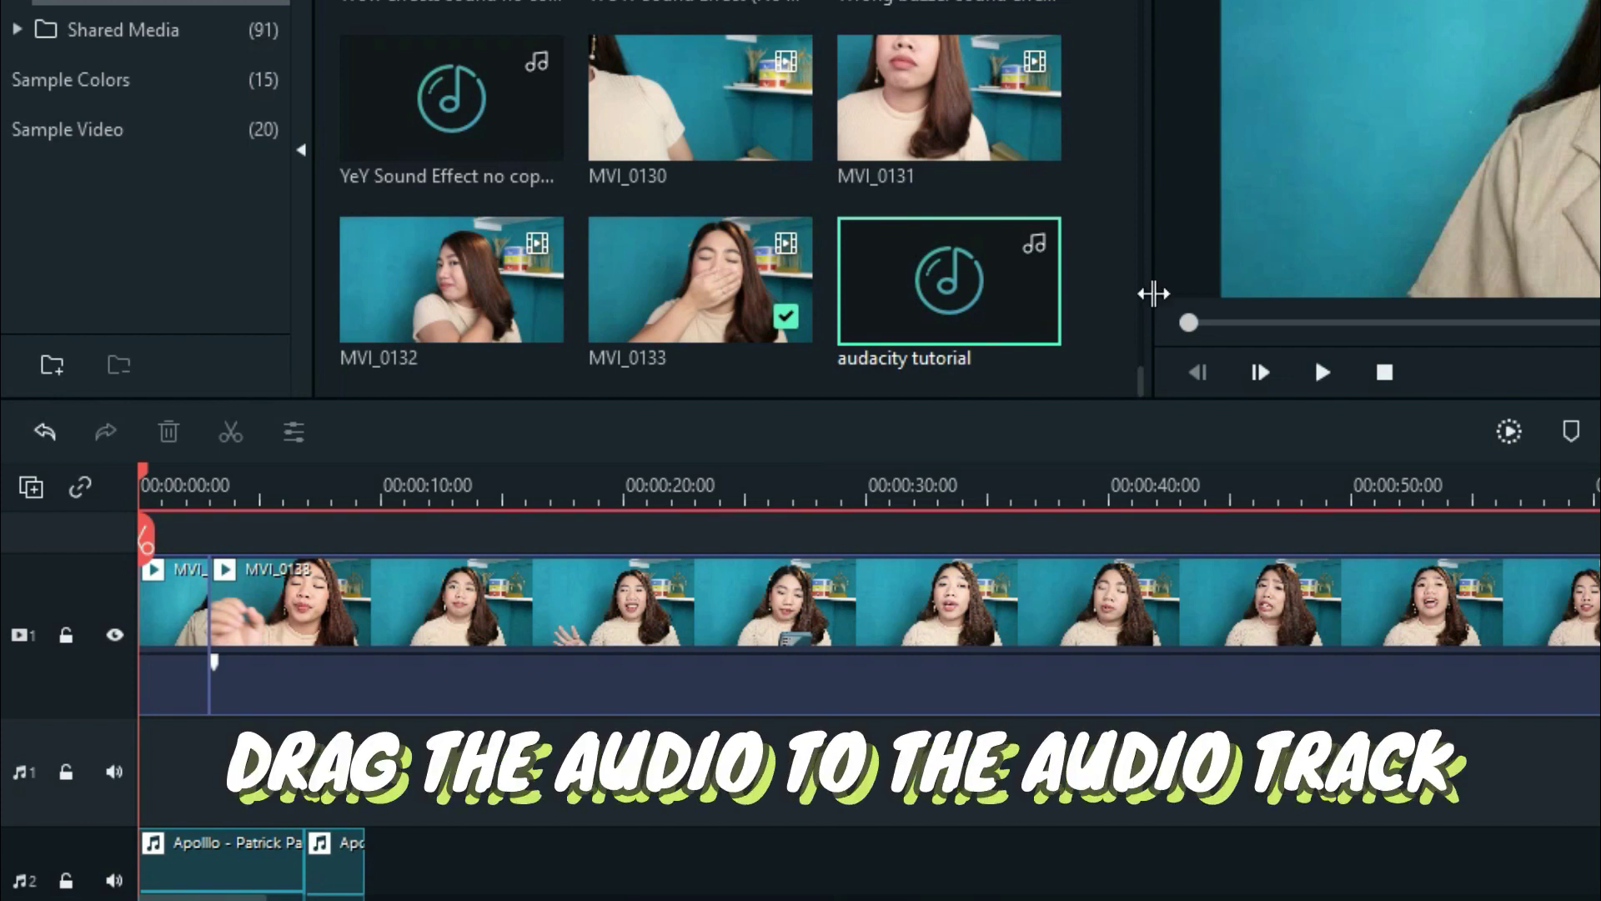
Place the audacity tutorial audio on audio track 1 at the start of the MVI_0133 clip and scrub the playhead to about 7 seconds.
left_click_drag(988, 300, 206, 722)
left_click_drag(138, 468, 298, 559)
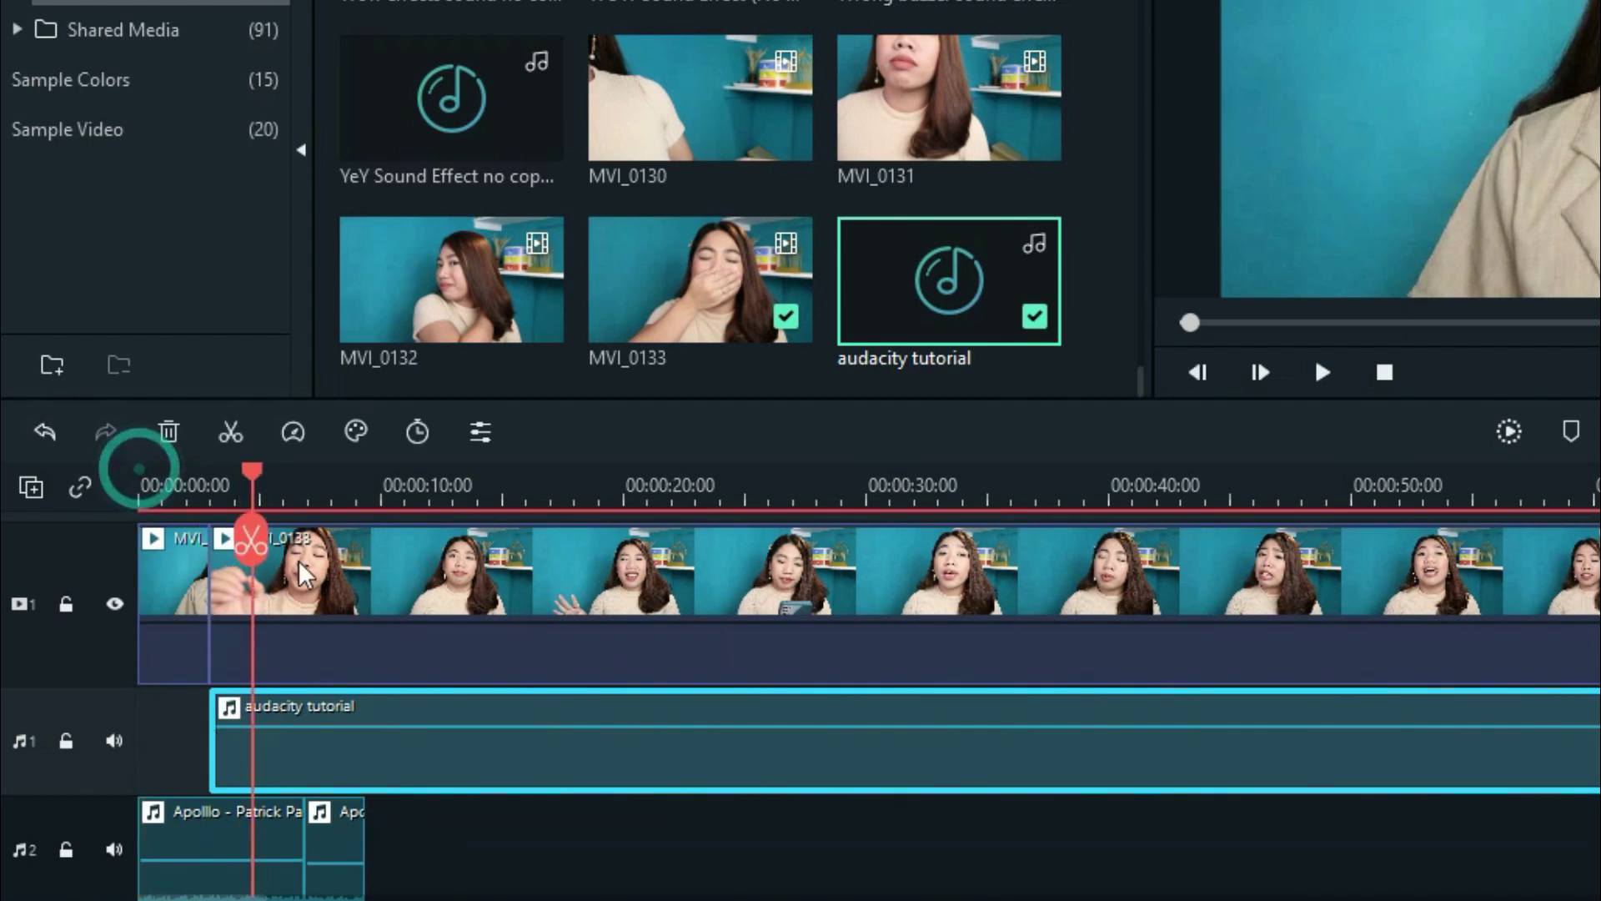
left_click_drag(297, 559, 321, 570)
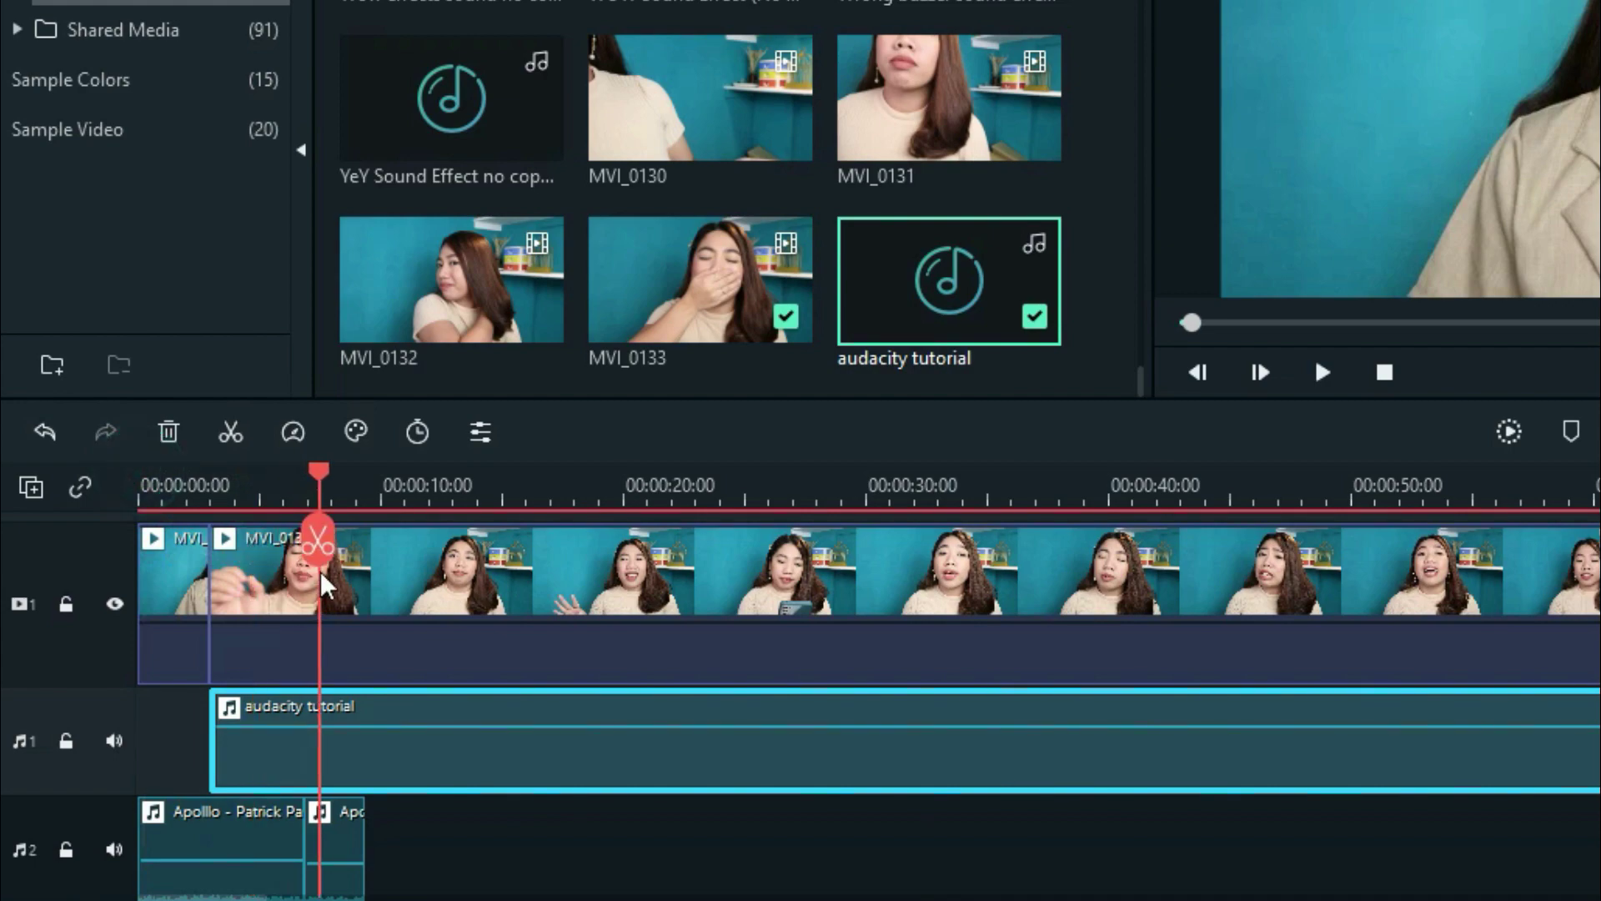